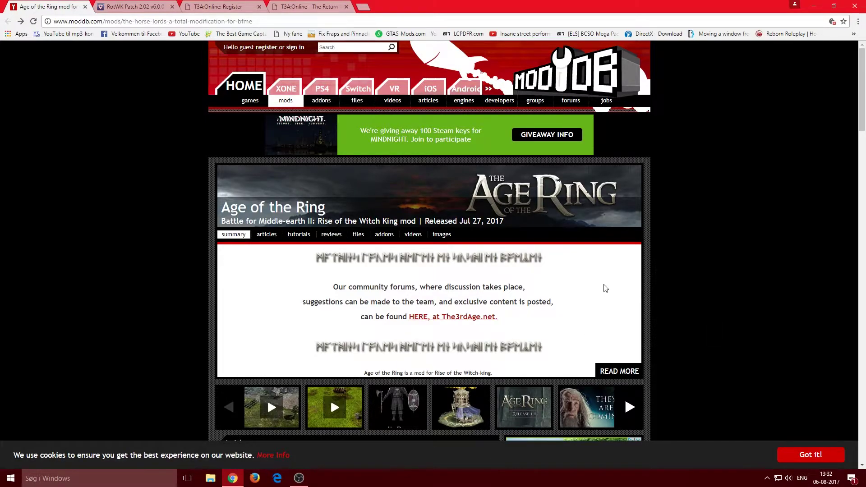
# Step: Scroll down the mod page and open the 'Age of the Ring 1.0 Is Here!' news article
pyautogui.scroll(-9, 604, 289)
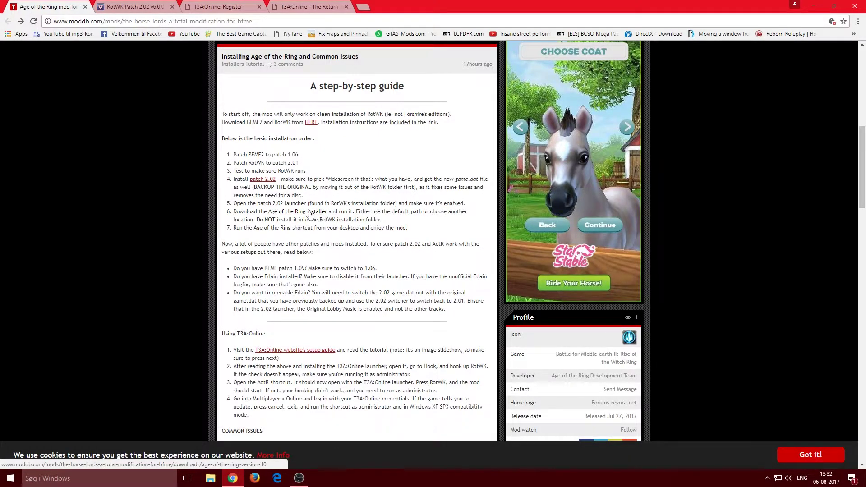
pyautogui.scroll(-9, 322, 217)
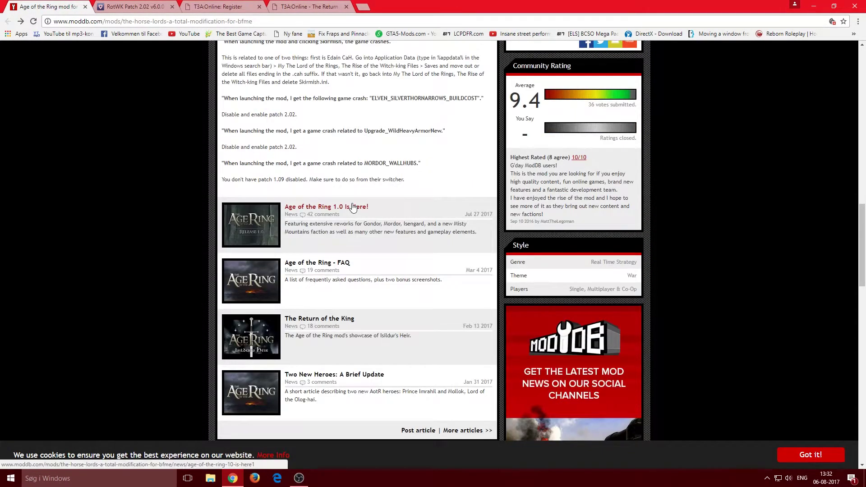
pyautogui.scroll(-6, 352, 205)
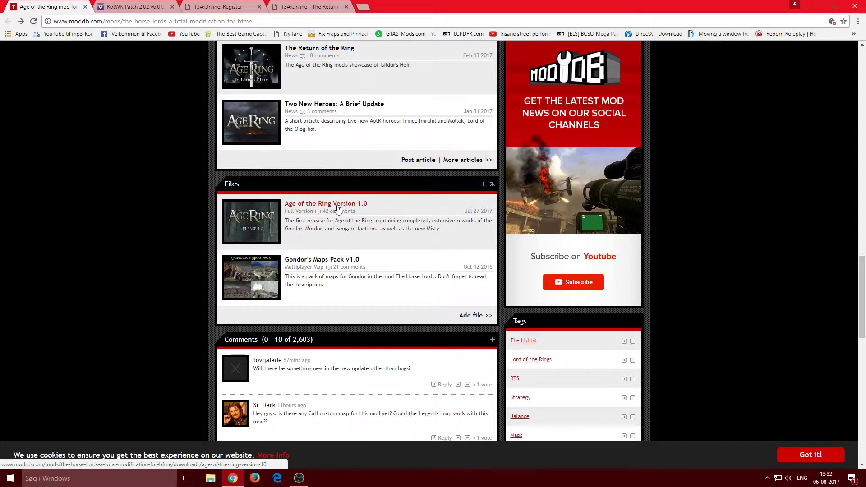
pyautogui.scroll(8, 339, 212)
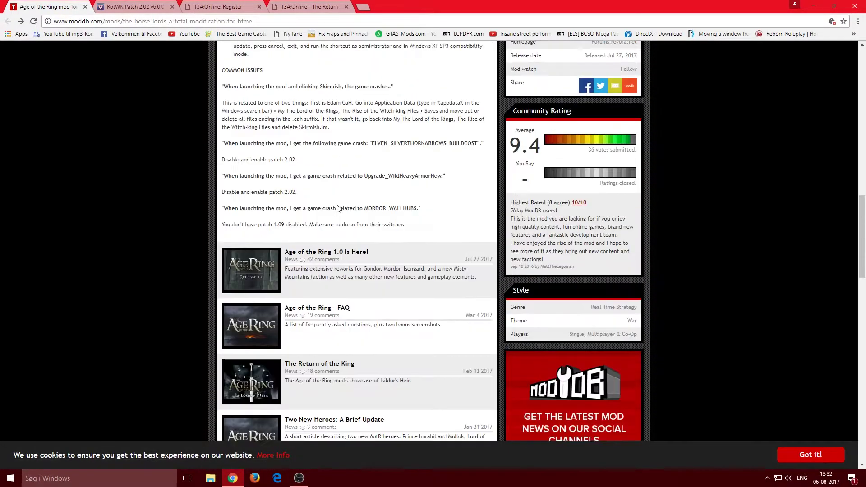
pyautogui.scroll(-1, 340, 273)
pyautogui.click(352, 253)
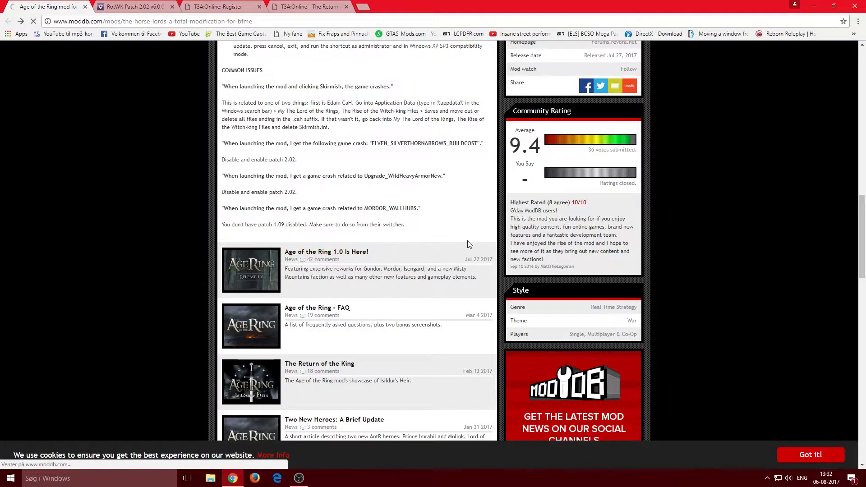
pyautogui.scroll(-5, 491, 269)
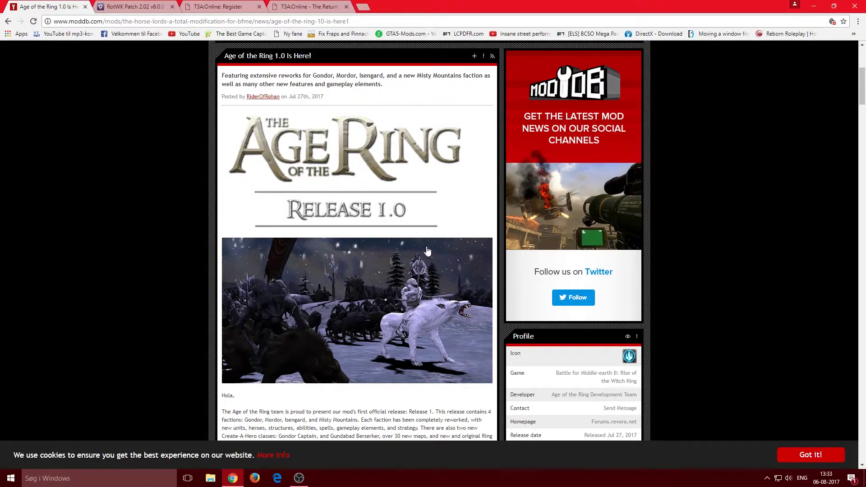
# Step: Follow the 'AotR Version 1.0 Installer' link to the AgeOfTheRing_Setup1.0.zip (493.11mb) download page
pyautogui.scroll(-4, 298, 314)
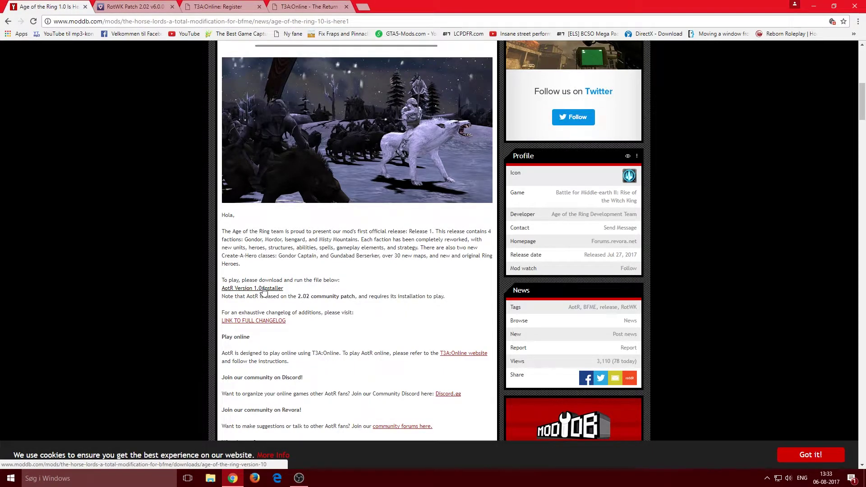
pyautogui.click(264, 289)
pyautogui.scroll(-3, 300, 306)
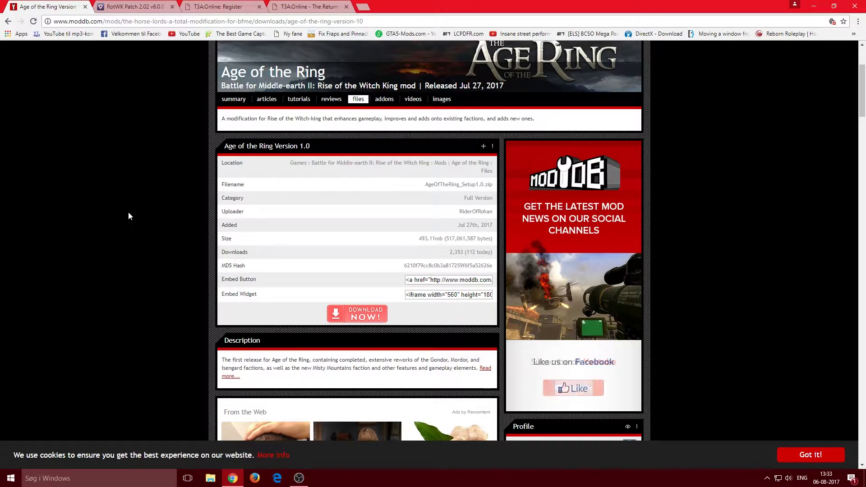
# Step: Close the ModDB tab and scroll through the RotWK Patch 2.02 v6.0.0 download page
pyautogui.click(85, 7)
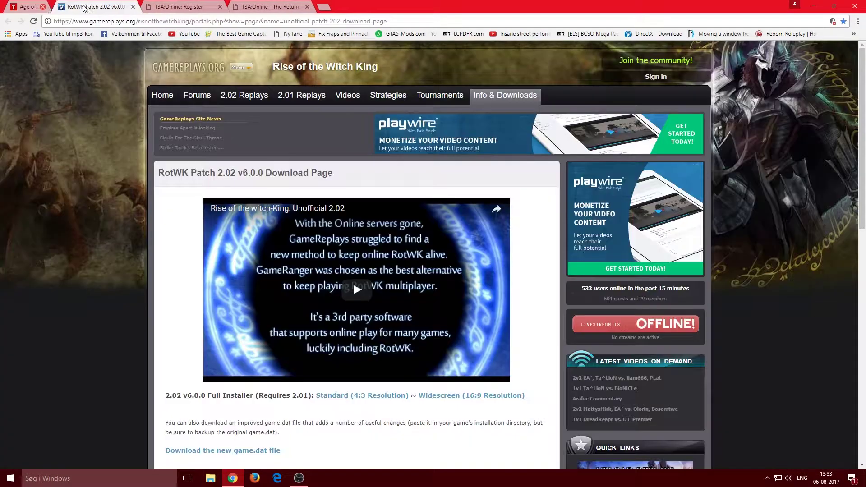
pyautogui.scroll(-2, 116, 223)
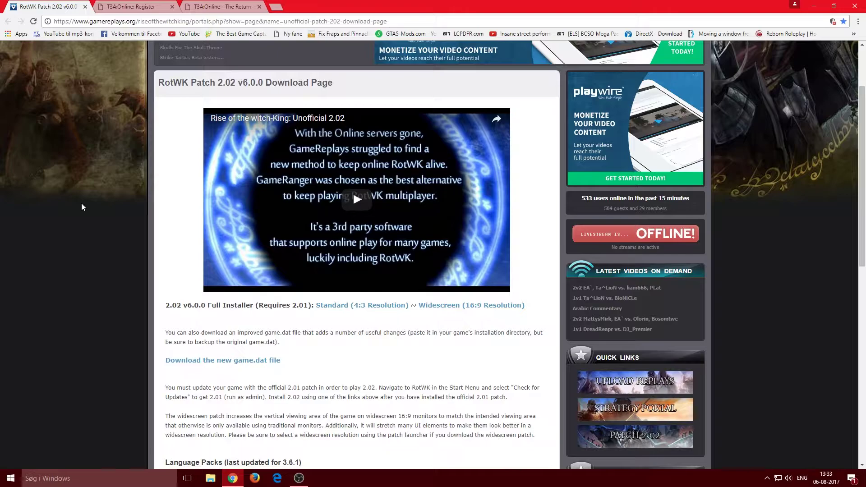
pyautogui.scroll(-2, 106, 233)
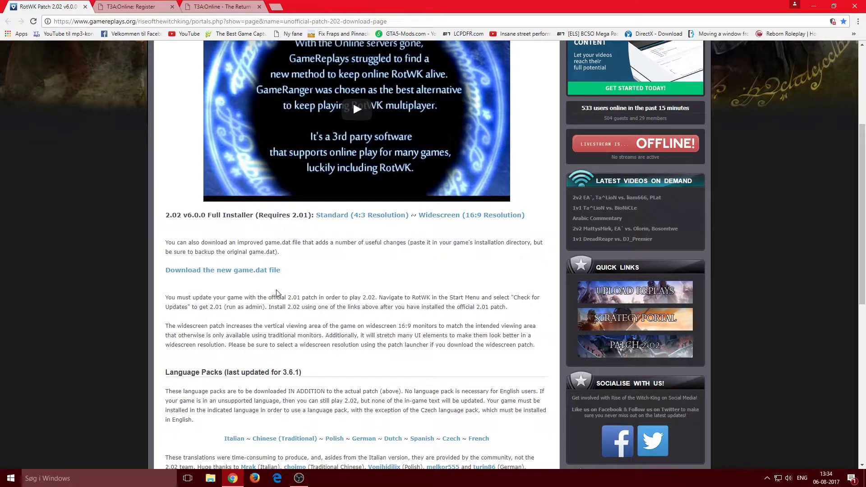
# Step: Open File Explorer on This PC and reposition its window over the cleared desktop
pyautogui.click(210, 480)
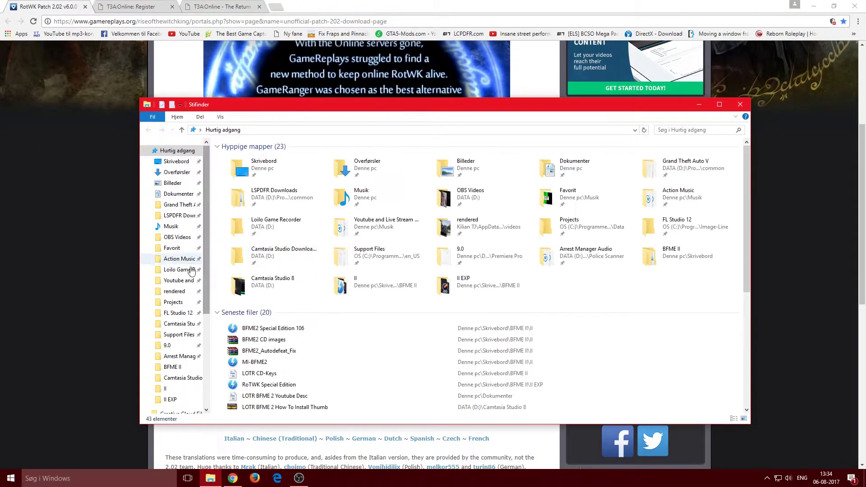
pyautogui.scroll(-2, 183, 339)
pyautogui.scroll(-1, 183, 340)
pyautogui.click(171, 371)
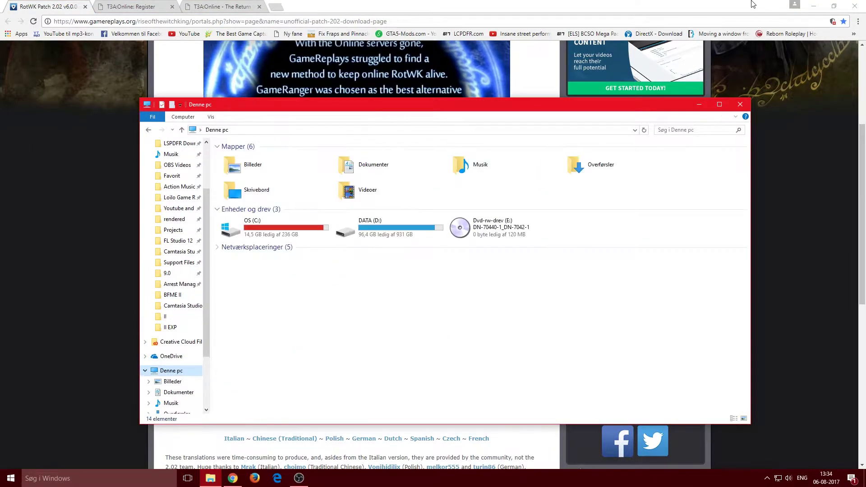
pyautogui.press('super+Home')
pyautogui.moveTo(538, 112); pyautogui.dragTo(534, 93)
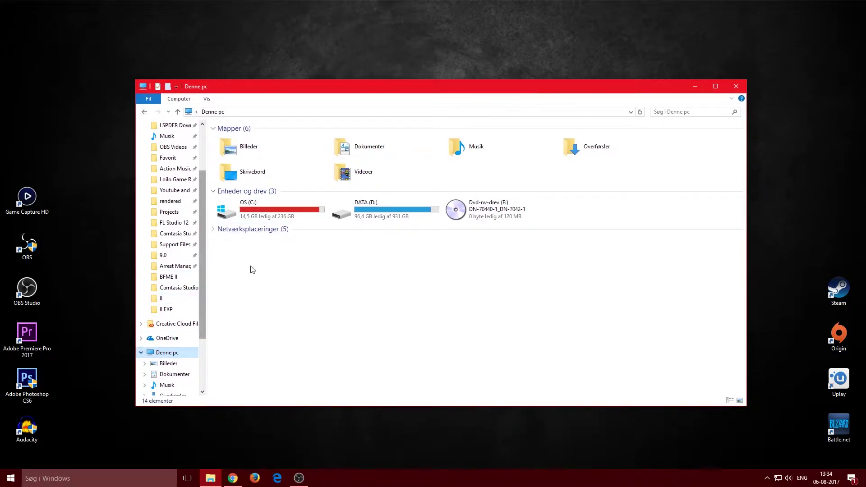
# Step: Browse into DATA (D:) > BFME II > AOTR and select the AgeOfTheRing_Setup1.0 ZIP archive
pyautogui.click(294, 210)
pyautogui.doubleClick(380, 208)
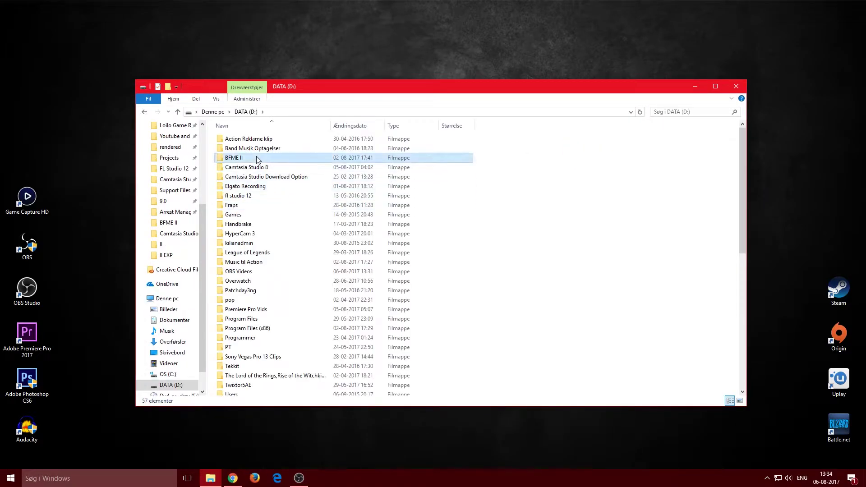
pyautogui.doubleClick(284, 159)
pyautogui.doubleClick(265, 140)
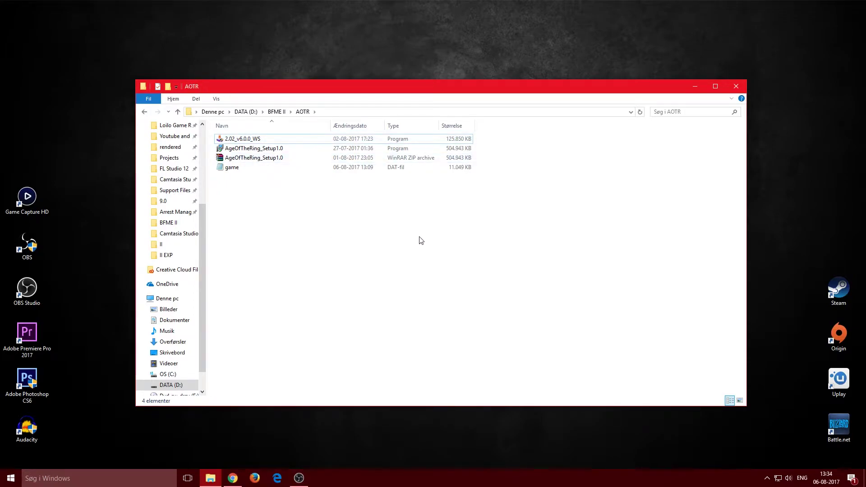
pyautogui.moveTo(459, 254); pyautogui.dragTo(246, 135)
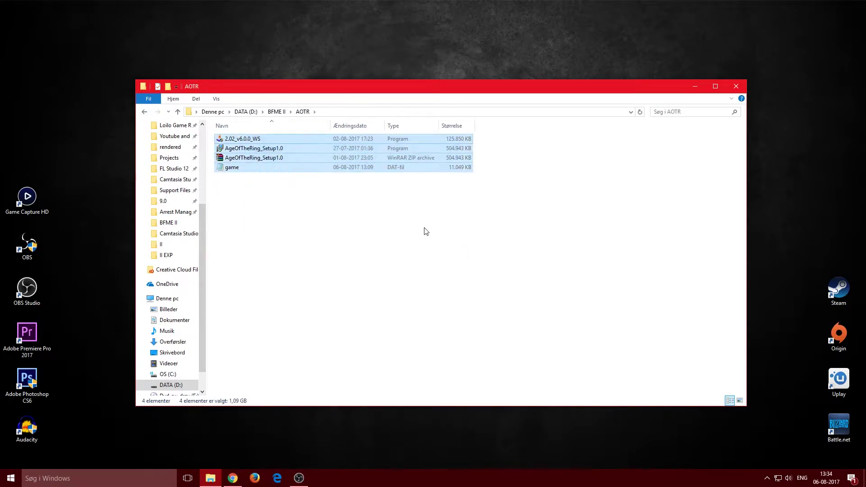
pyautogui.click(339, 219)
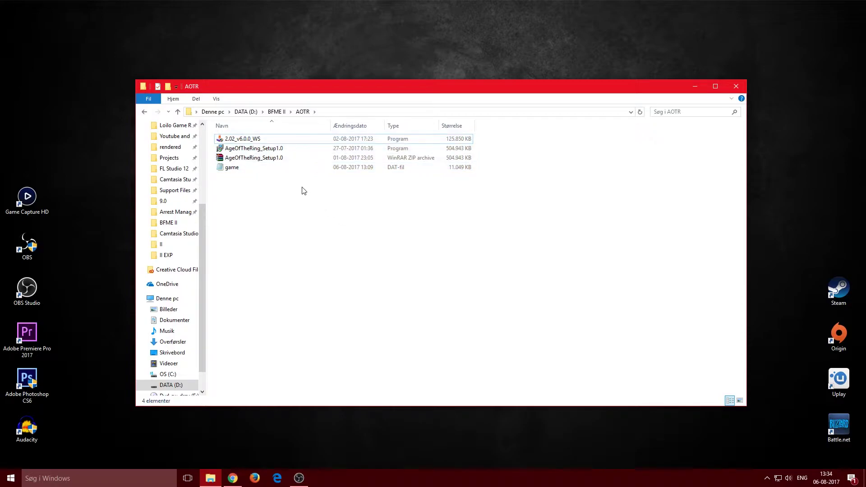
pyautogui.click(268, 161)
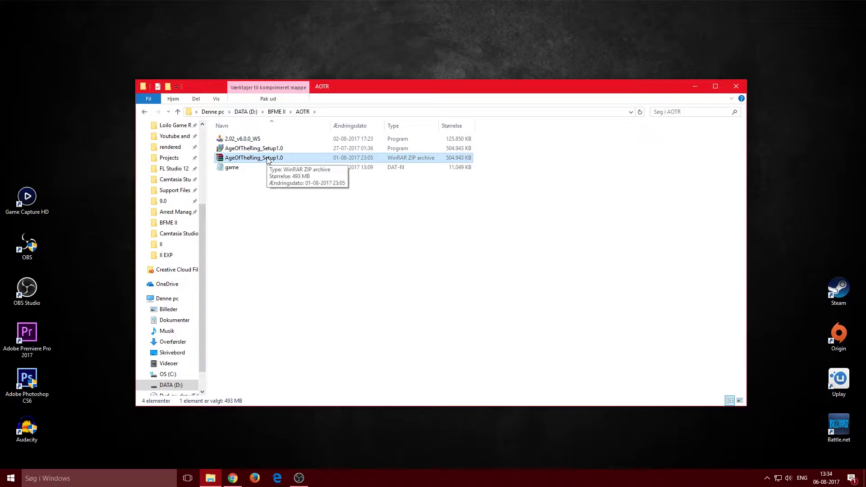
pyautogui.rightClick(252, 158)
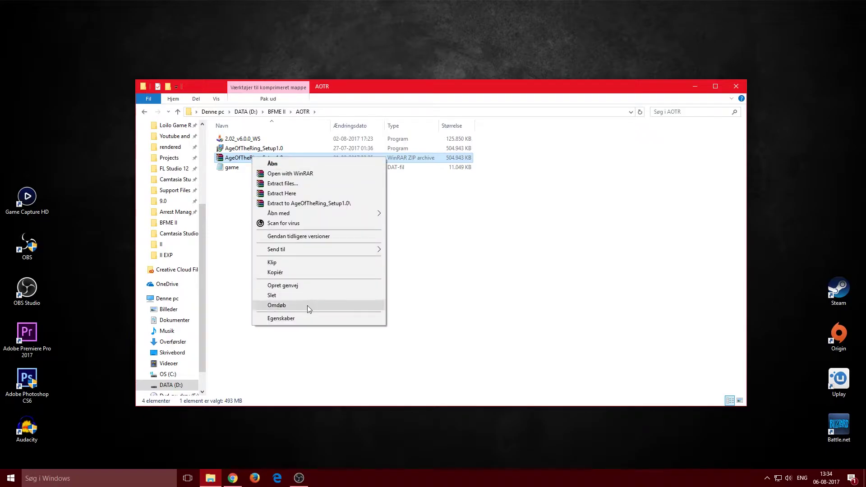
pyautogui.click(346, 317)
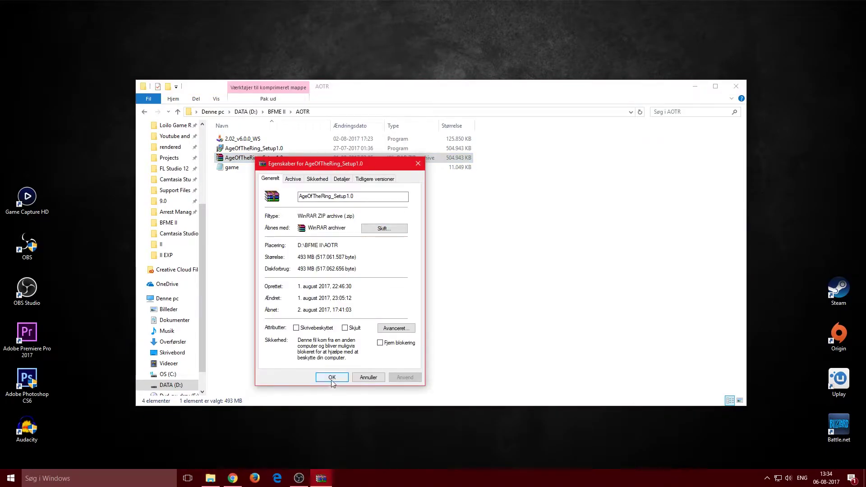
pyautogui.click(323, 386)
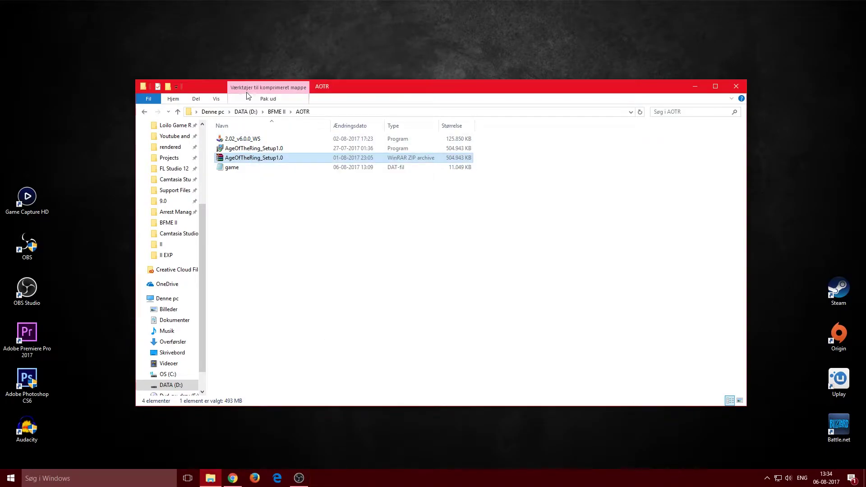
pyautogui.rightClick(274, 158)
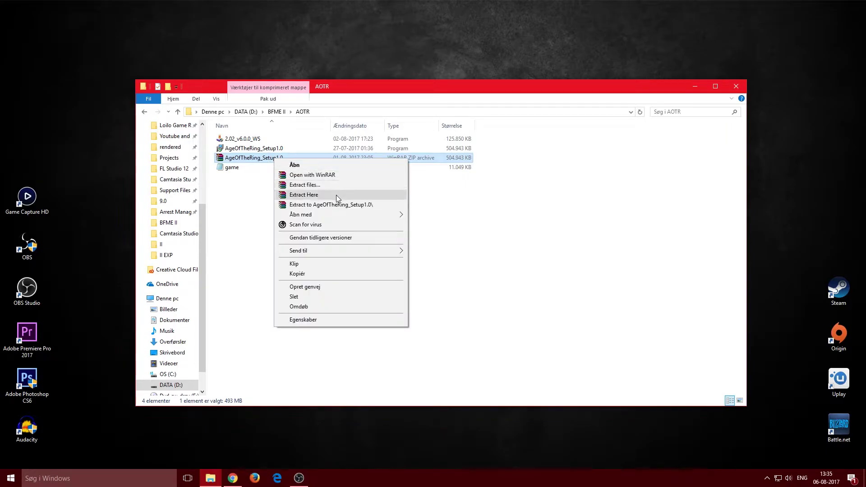
pyautogui.click(393, 204)
pyautogui.click(244, 138)
pyautogui.click(271, 149)
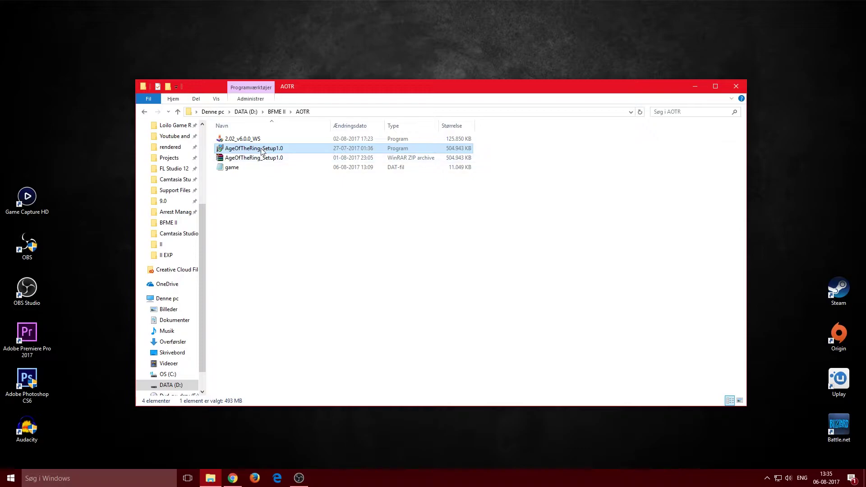
pyautogui.click(294, 236)
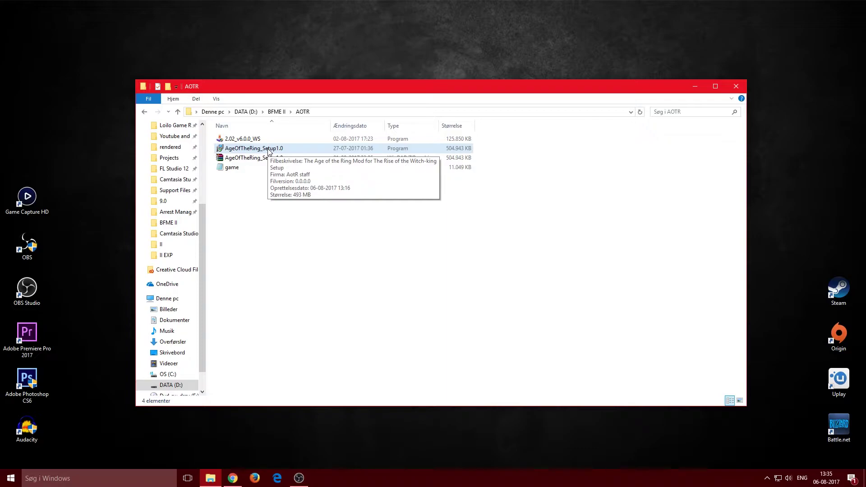
pyautogui.click(268, 167)
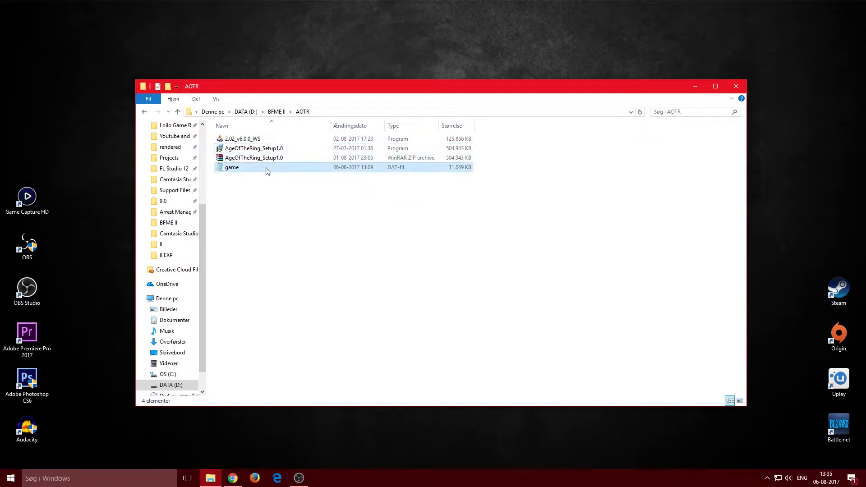
pyautogui.click(269, 142)
# Step: Launch the 2.02_v6.0.0_WS patch installer and advance past the installation directory to confirmation
pyautogui.doubleClick(268, 142)
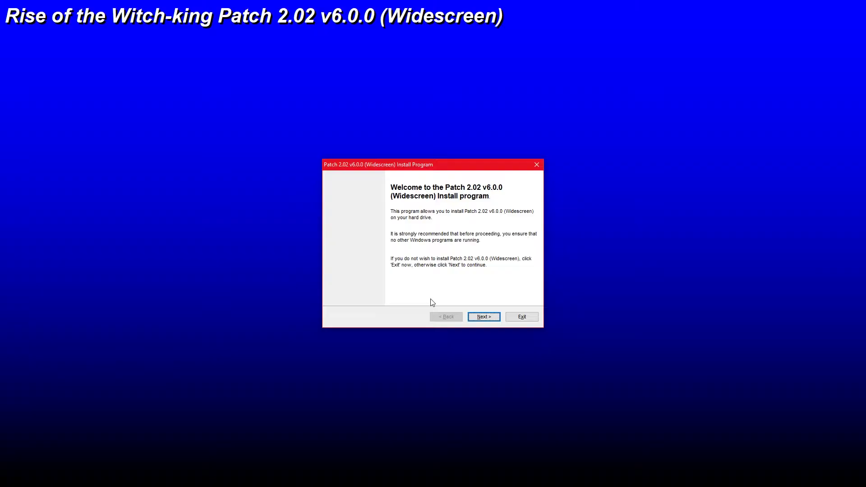
pyautogui.click(482, 317)
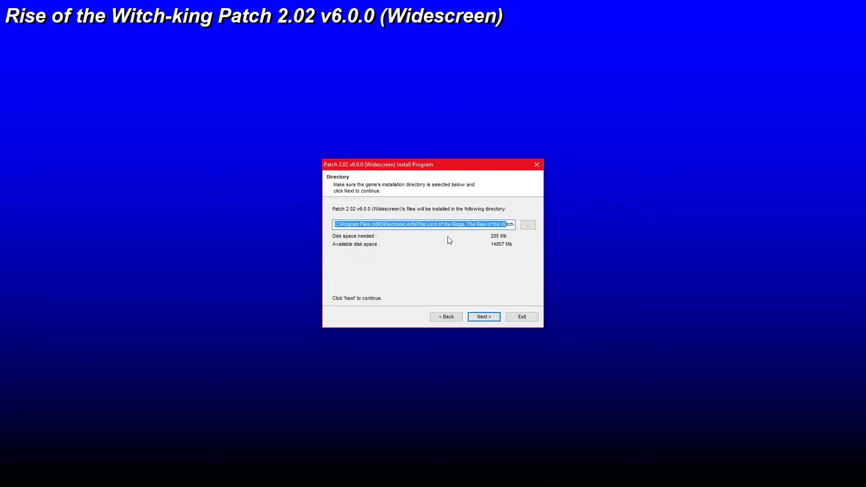
pyautogui.click(502, 226)
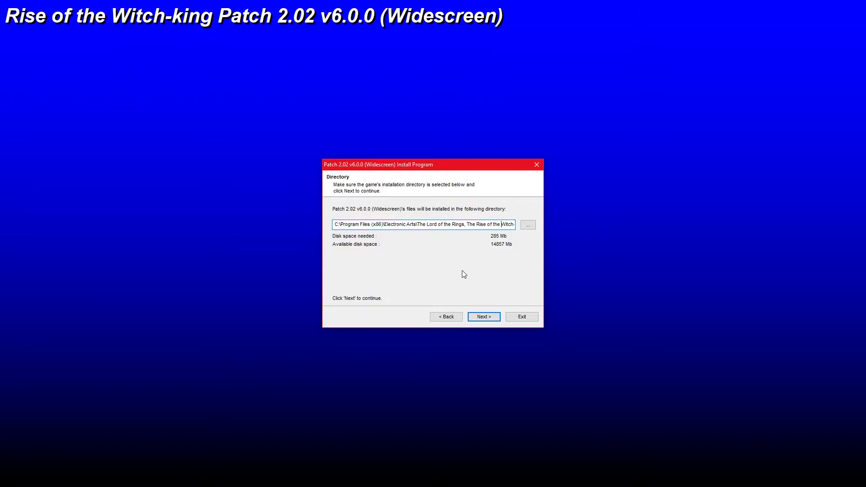
pyautogui.click(482, 316)
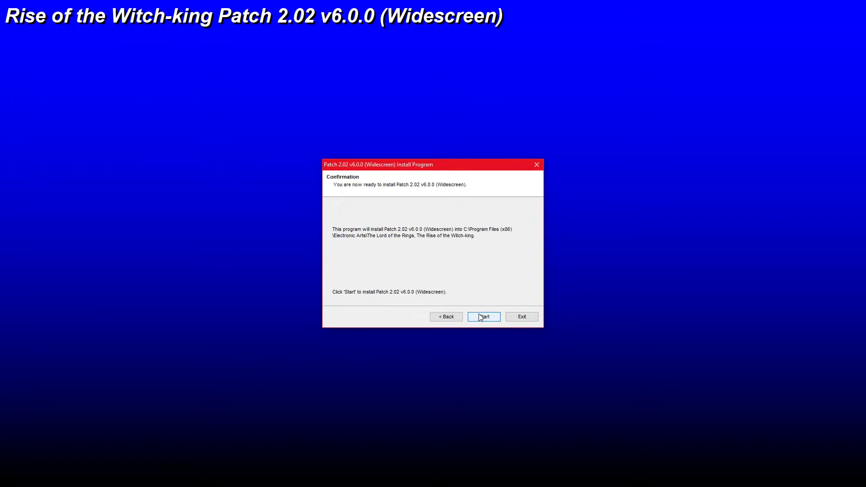
# Step: Exit the installer, confirming with Ja and acknowledging the incomplete-install notice
pyautogui.click(522, 317)
pyautogui.click(452, 270)
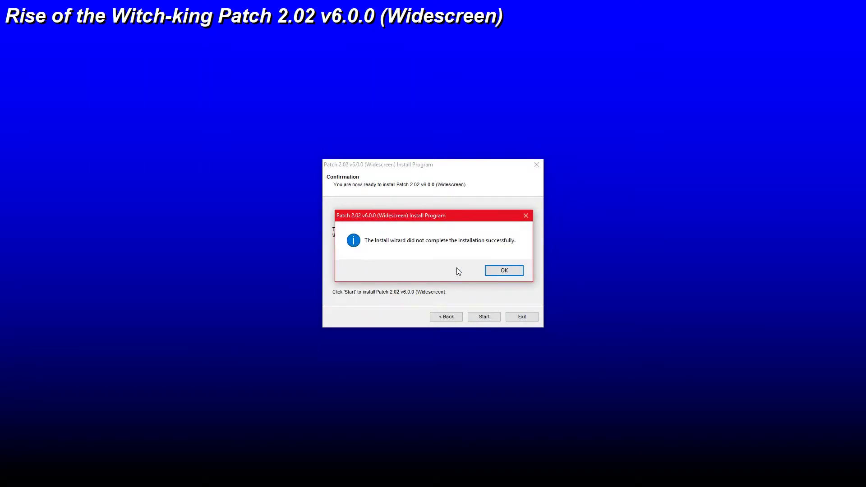
pyautogui.click(501, 271)
pyautogui.click(522, 318)
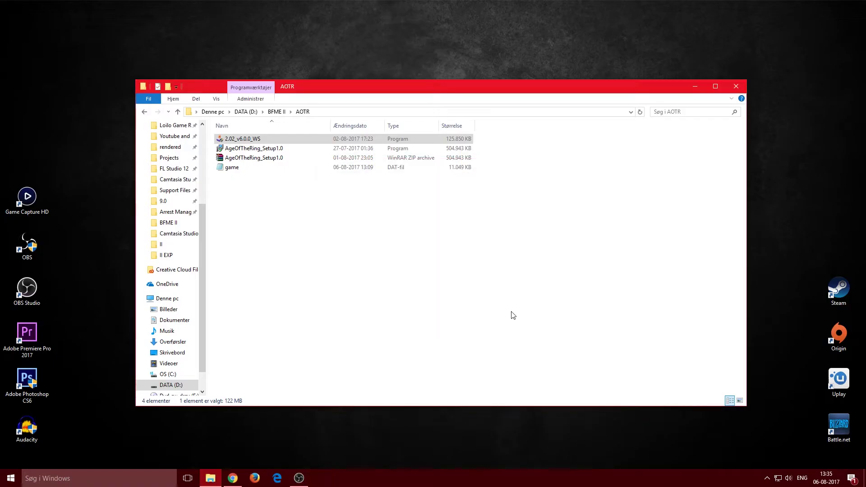
# Step: Copy the AOTR game file with Kopiér, then switch to the Denne pc drive view
pyautogui.click(288, 169)
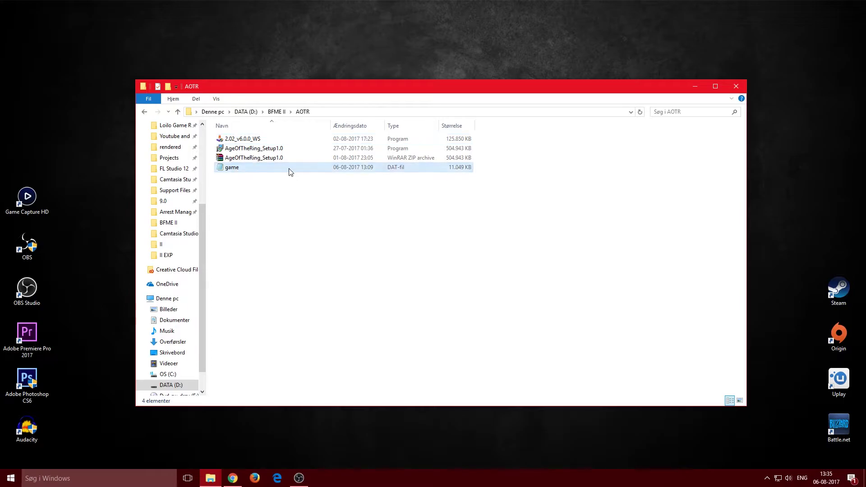
pyautogui.rightClick(288, 170)
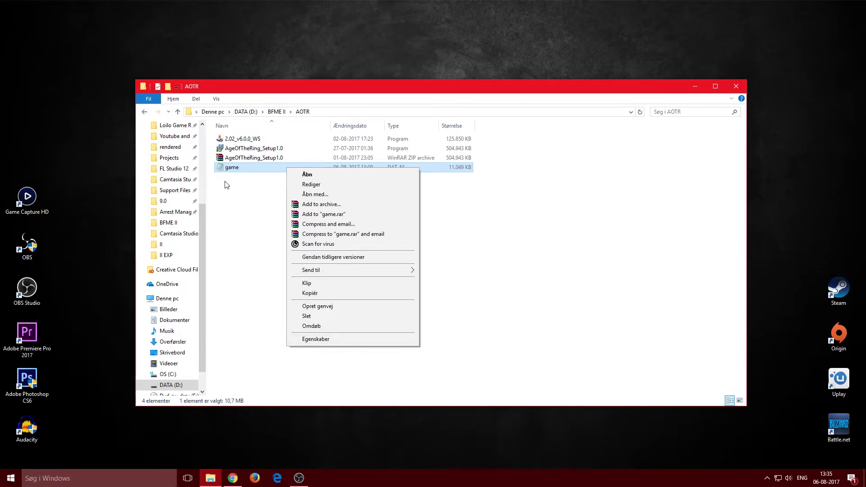
pyautogui.click(226, 201)
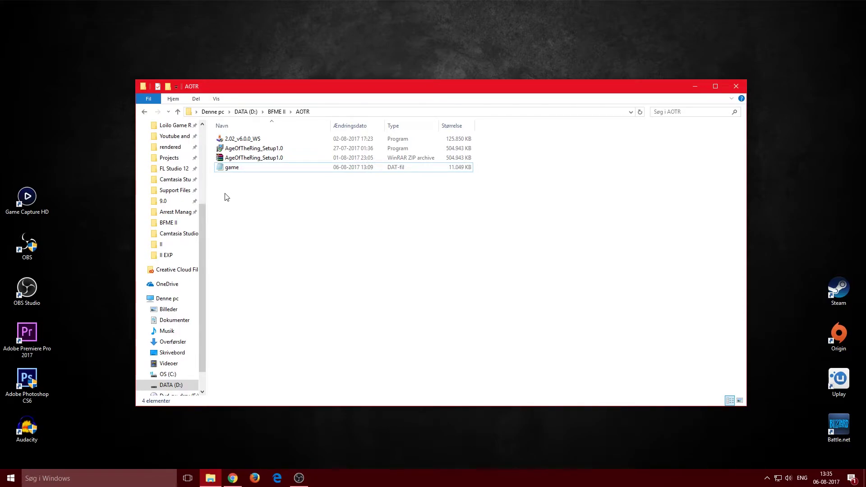
pyautogui.click(247, 171)
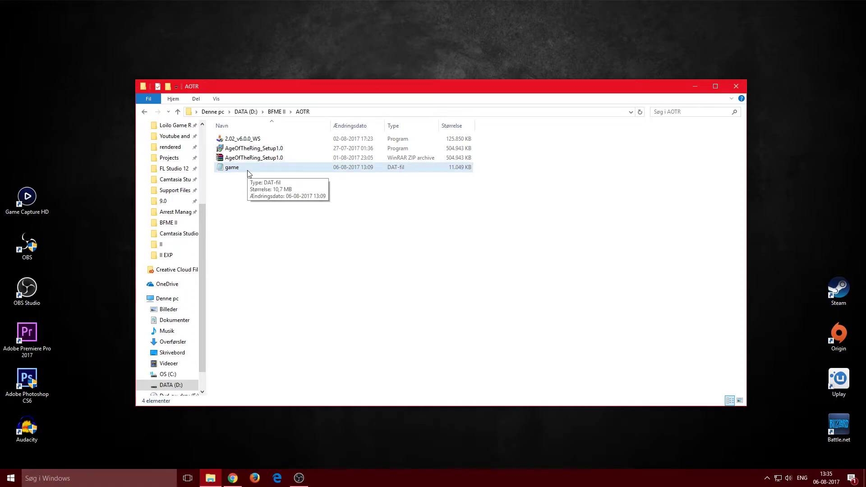
pyautogui.rightClick(248, 172)
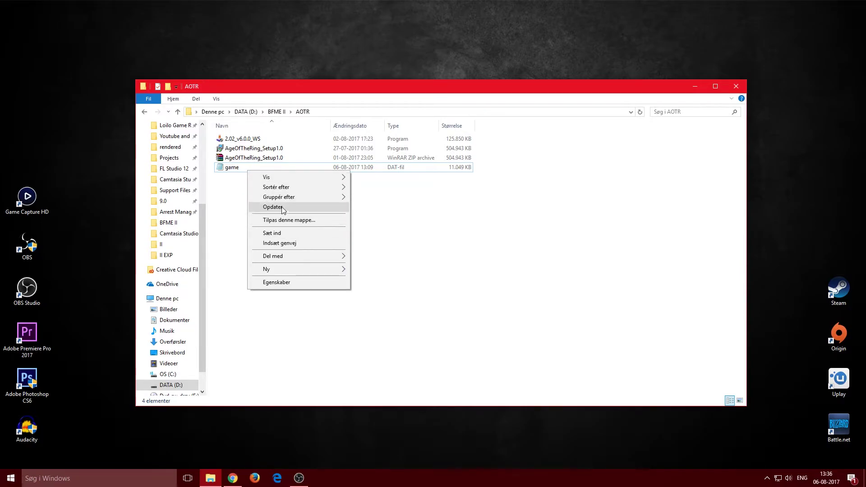
pyautogui.click(242, 168)
pyautogui.rightClick(235, 171)
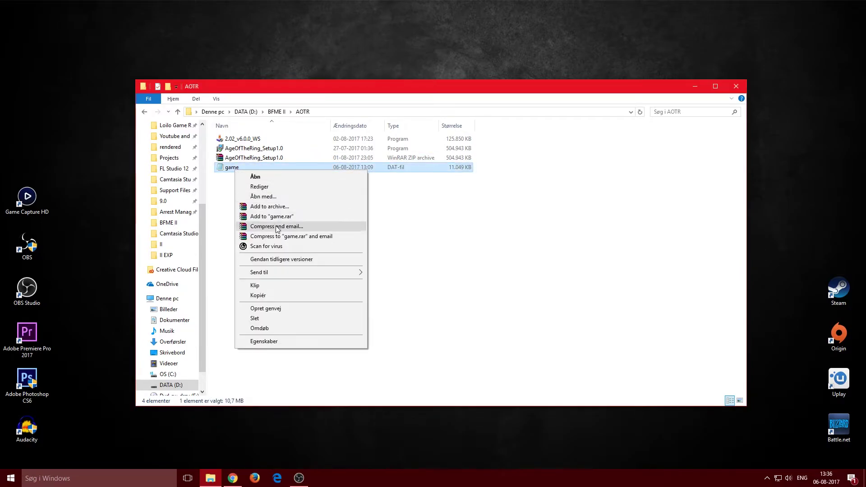
pyautogui.click(272, 295)
pyautogui.click(231, 319)
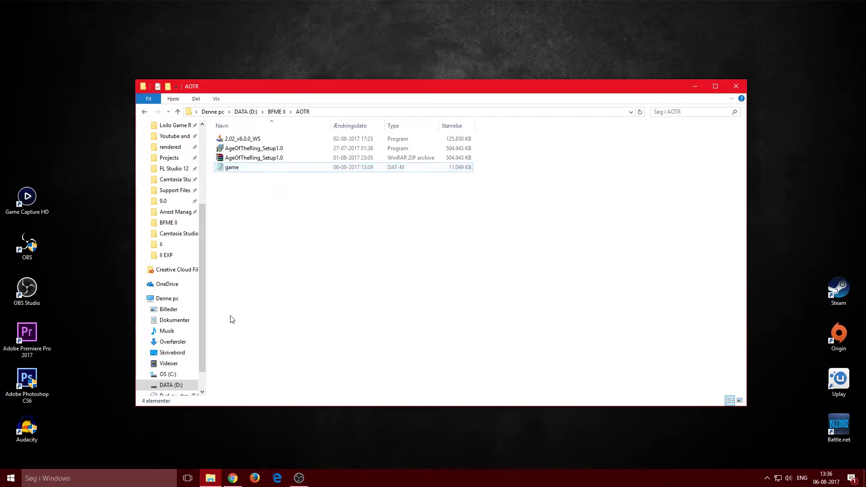
pyautogui.click(165, 298)
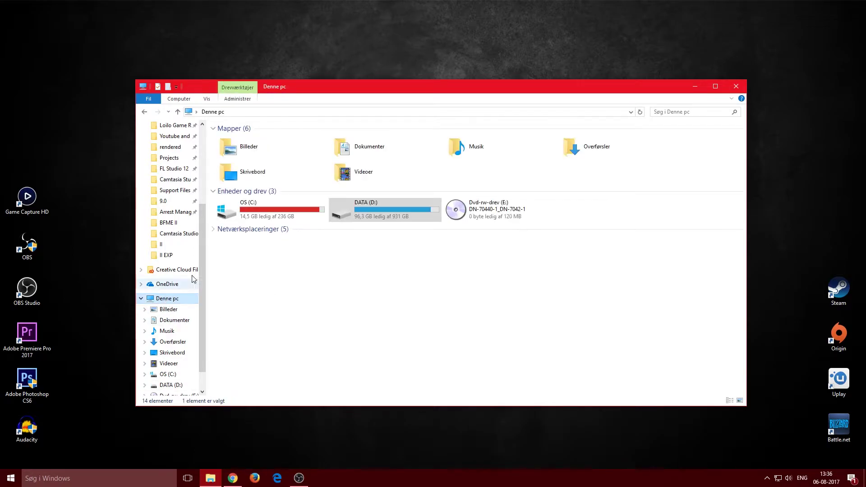
# Step: Navigate OS (C:) > Programmer (x86) > Electronic Arts > The Rise of the Witch-king folder
pyautogui.doubleClick(365, 219)
pyautogui.click(144, 111)
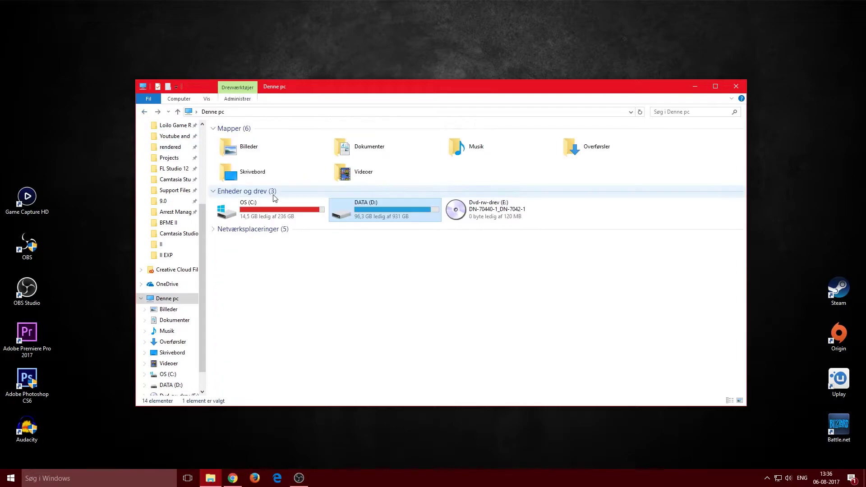
pyautogui.doubleClick(269, 205)
pyautogui.doubleClick(256, 261)
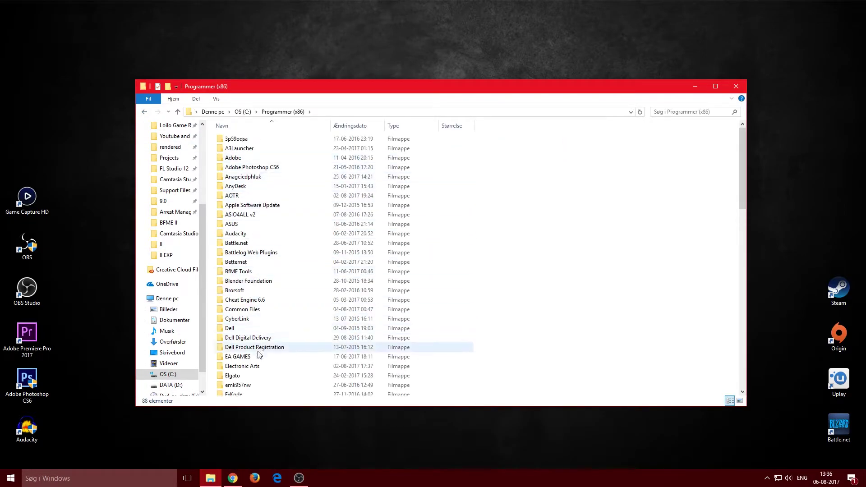
pyautogui.doubleClick(271, 366)
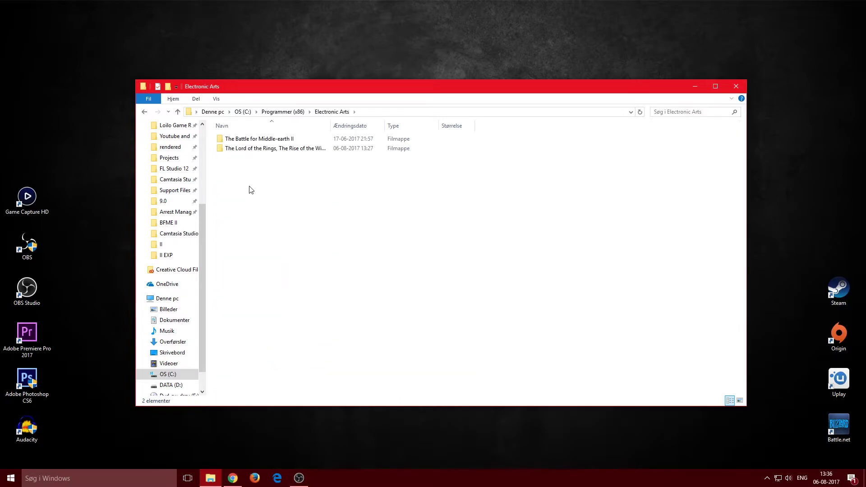
pyautogui.doubleClick(253, 148)
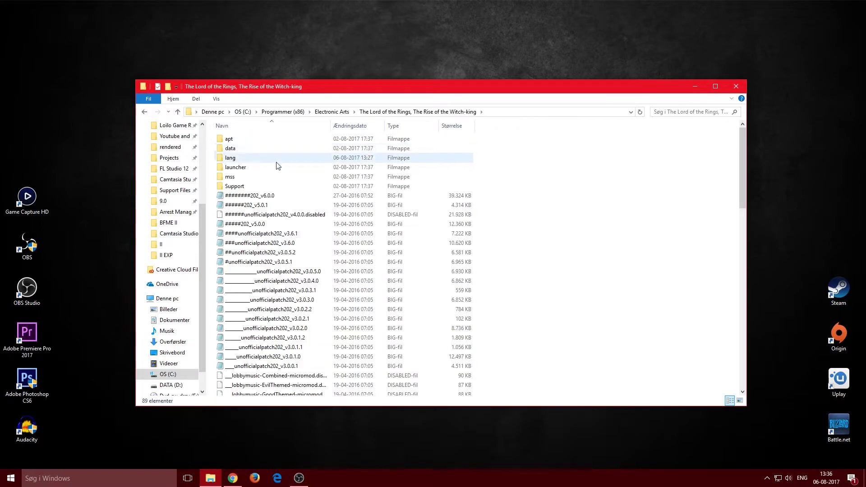
# Step: Scroll down and select just the game file in the Rise of the Witch-king folder
pyautogui.scroll(-11, 334, 196)
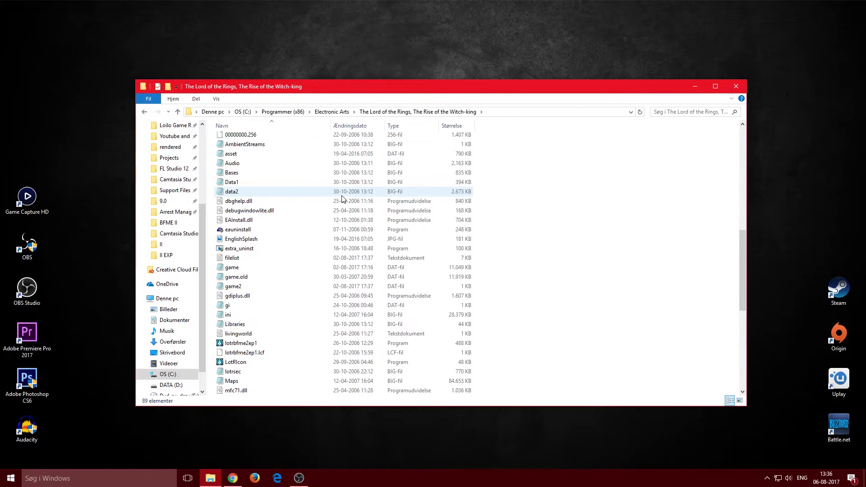
pyautogui.scroll(-2, 342, 198)
pyautogui.click(244, 211)
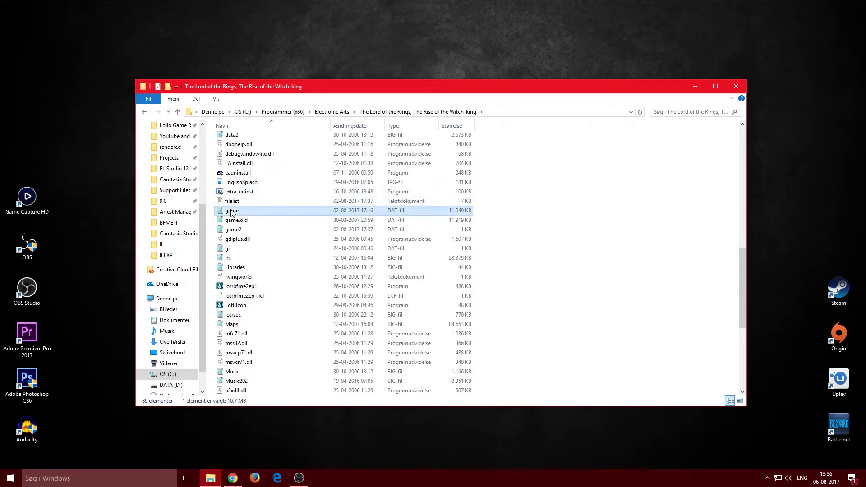
pyautogui.keyDown('ctrl'); pyautogui.click(248, 231); pyautogui.keyUp('ctrl')
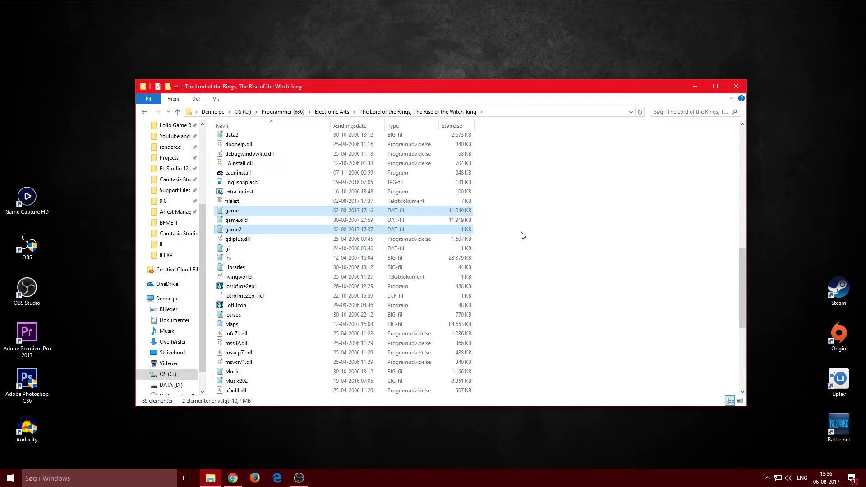
pyautogui.click(464, 212)
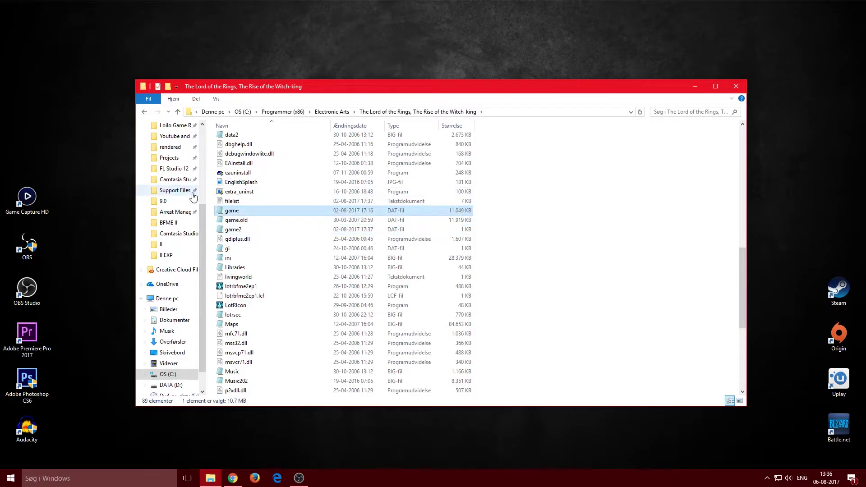
pyautogui.rightClick(271, 213)
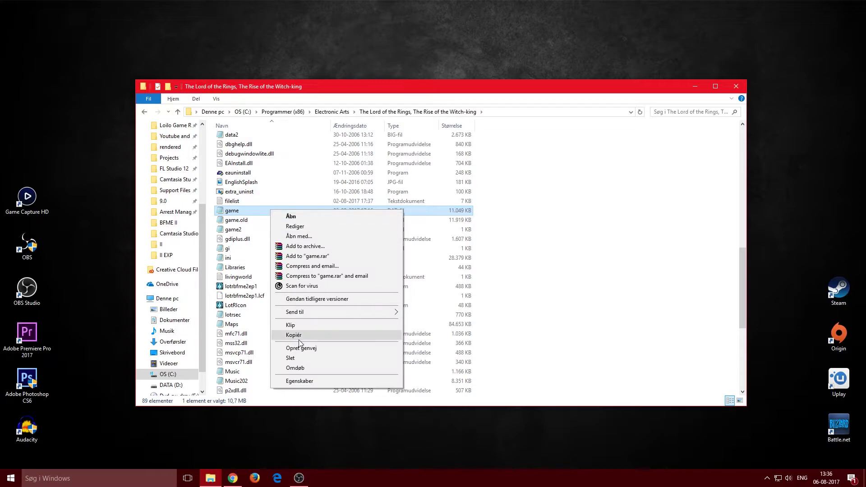
pyautogui.click(300, 369)
pyautogui.click(246, 212)
pyautogui.write('.old')
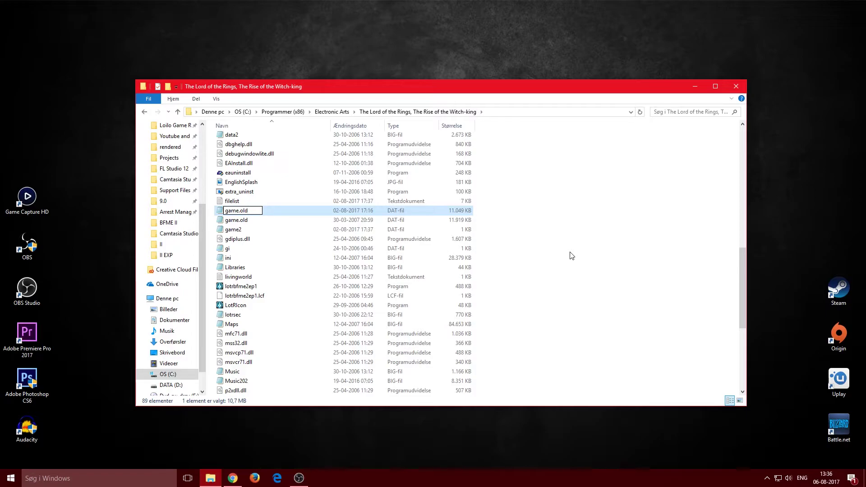
pyautogui.press('BackSpace')
pyautogui.press('BackSpace')
pyautogui.press('BackSpace')
pyautogui.click(571, 255)
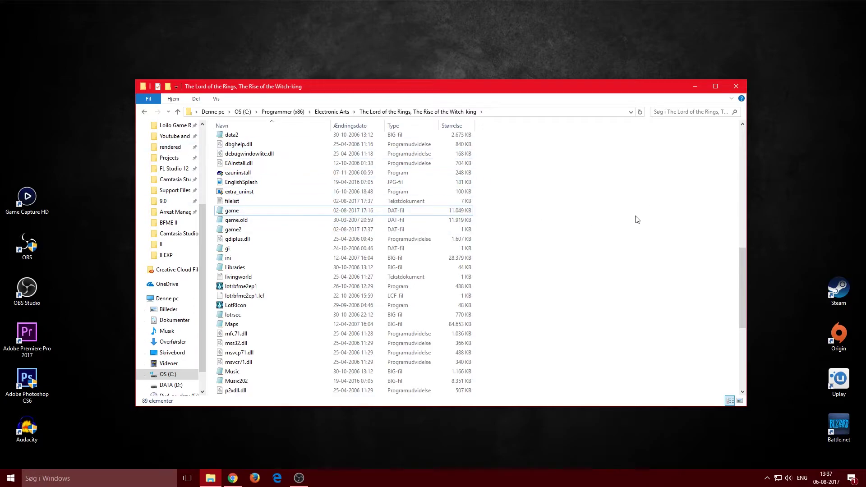
# Step: Paste the copied game.dat with Sæt ind, choosing Erstat filen på destinationen to overwrite it
pyautogui.rightClick(601, 211)
pyautogui.click(560, 253)
pyautogui.rightClick(512, 217)
pyautogui.click(536, 279)
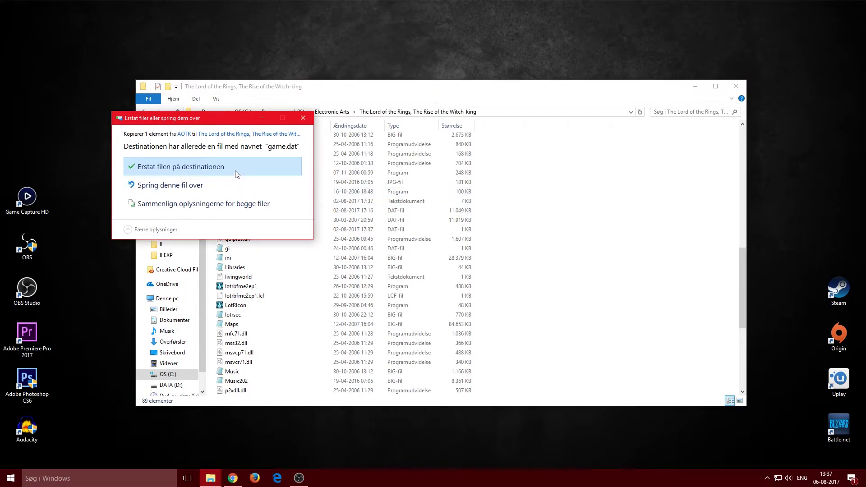
pyautogui.click(241, 173)
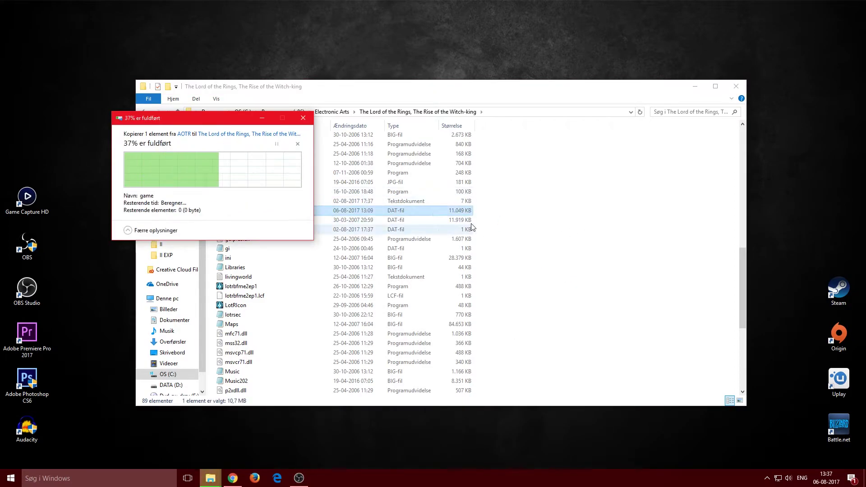
pyautogui.click(549, 267)
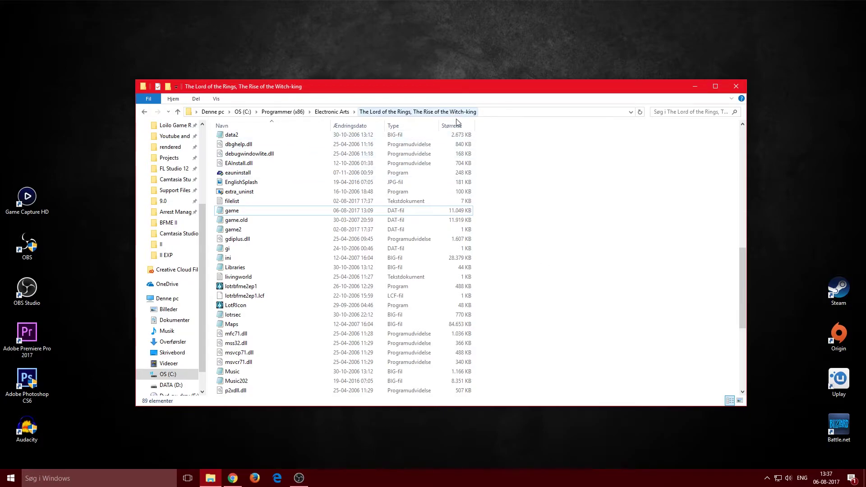
# Step: Create a desktop shortcut for Unofficial202Launcher via Send to > Desktop (create shortcut)
pyautogui.scroll(-7, 512, 184)
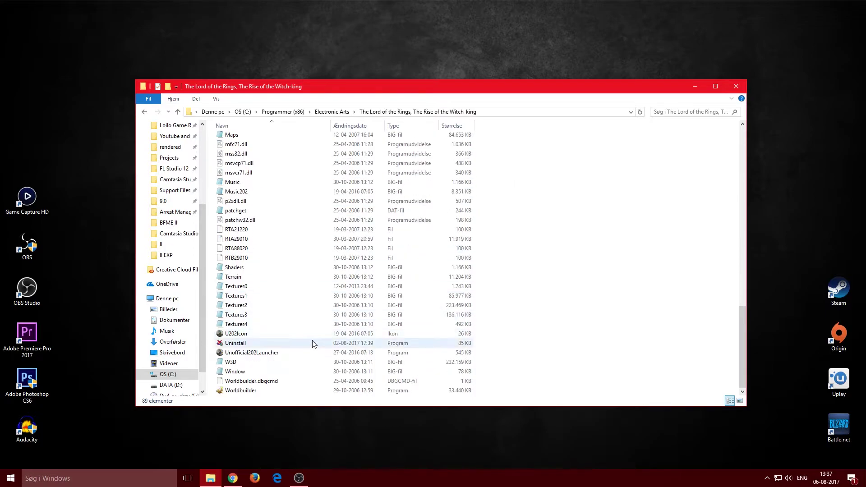
pyautogui.click(298, 356)
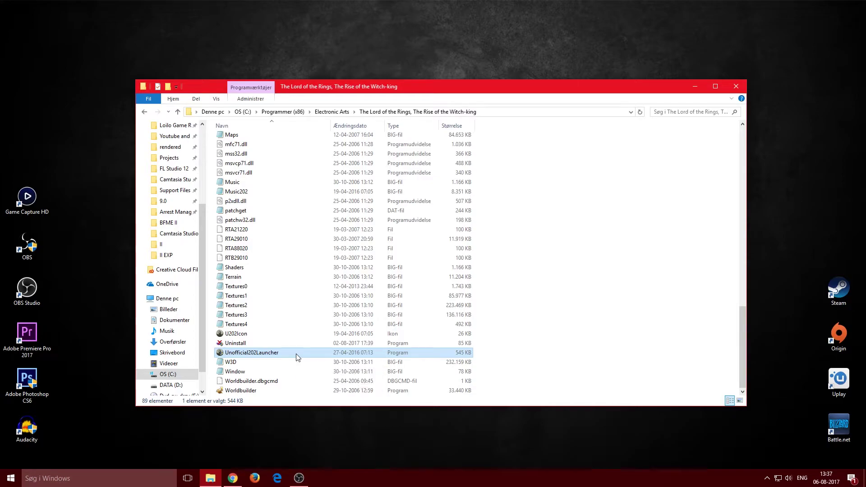
pyautogui.rightClick(296, 355)
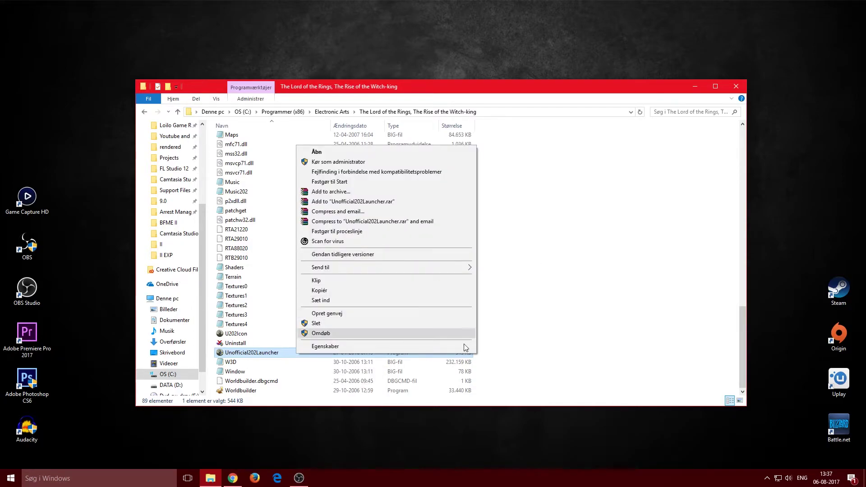
pyautogui.click(75, 51)
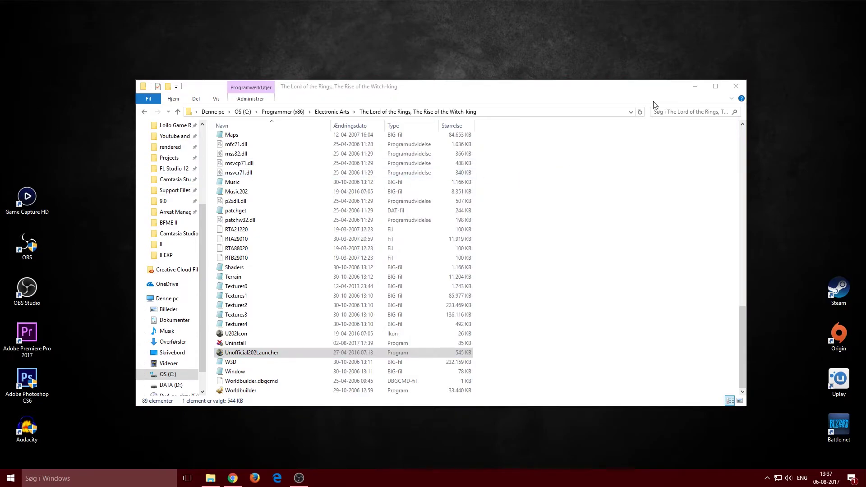
# Step: Close the folder, start the 2.02 launcher, toggle Enable 2.02 off and back on, then exit it
pyautogui.click(736, 85)
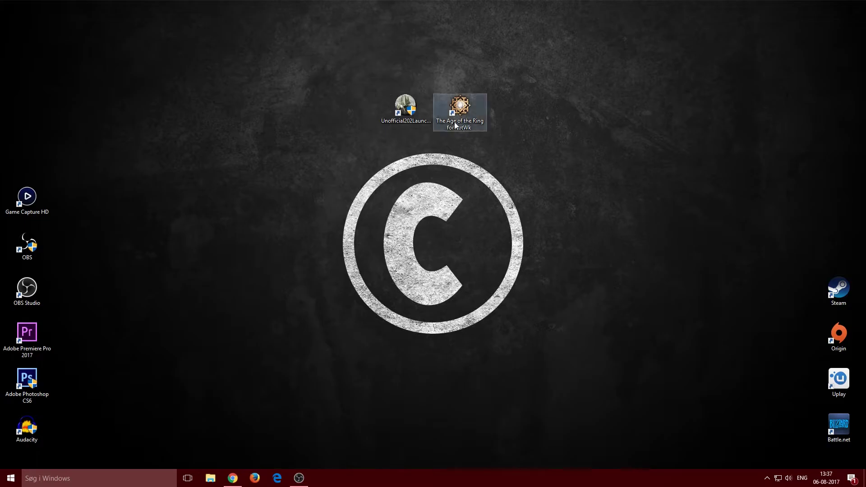
pyautogui.doubleClick(425, 114)
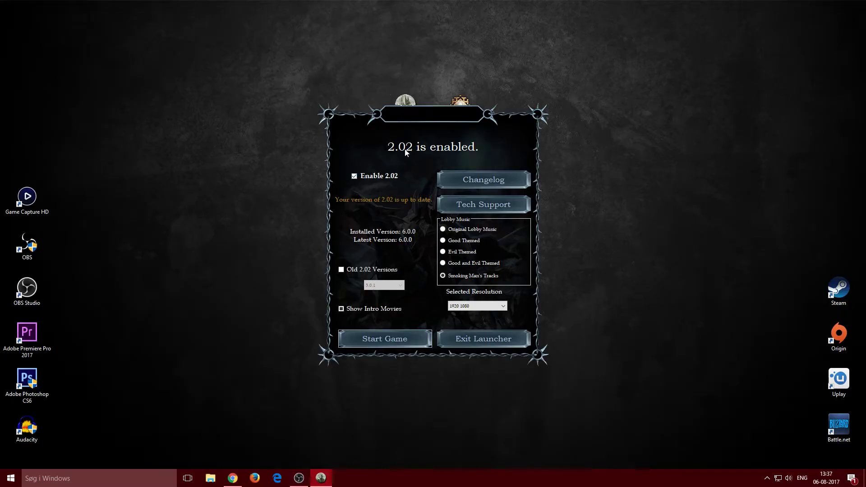
pyautogui.moveTo(391, 151)
pyautogui.mouseDown()
pyautogui.moveTo(429, 153)
pyautogui.moveTo(394, 151)
pyautogui.mouseUp()
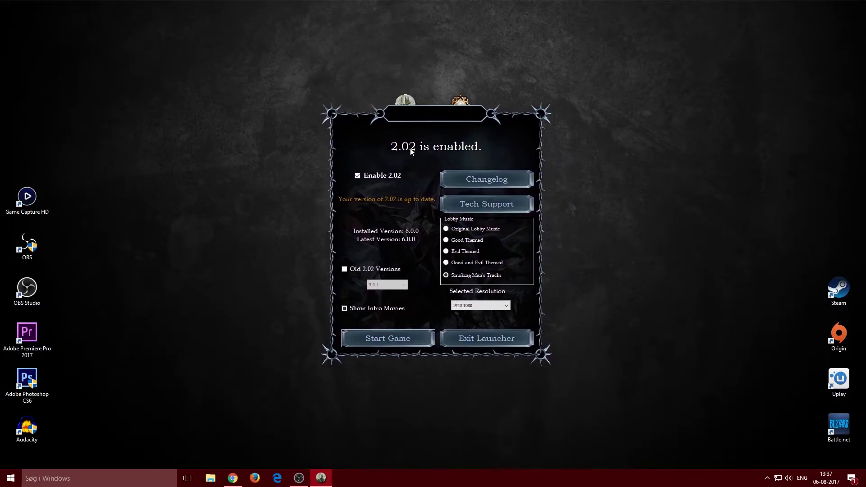
pyautogui.click(357, 179)
pyautogui.click(359, 176)
pyautogui.click(487, 340)
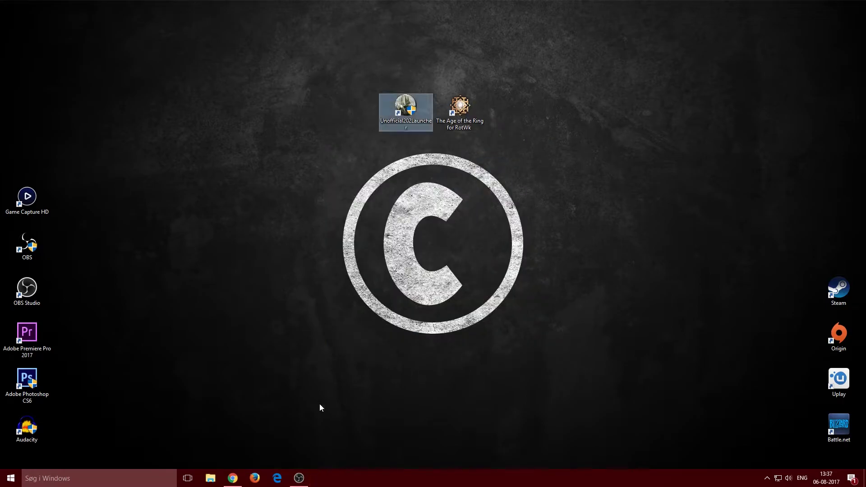
# Step: Run AgeOfTheRing_Setup1.0 from D:\BFME II\AOTR via This PC in File Explorer
pyautogui.click(210, 478)
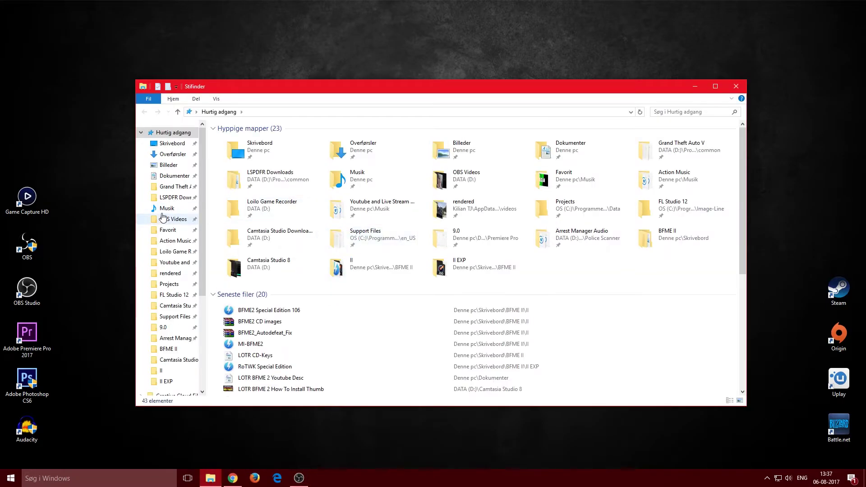
pyautogui.scroll(-1, 182, 361)
pyautogui.click(183, 386)
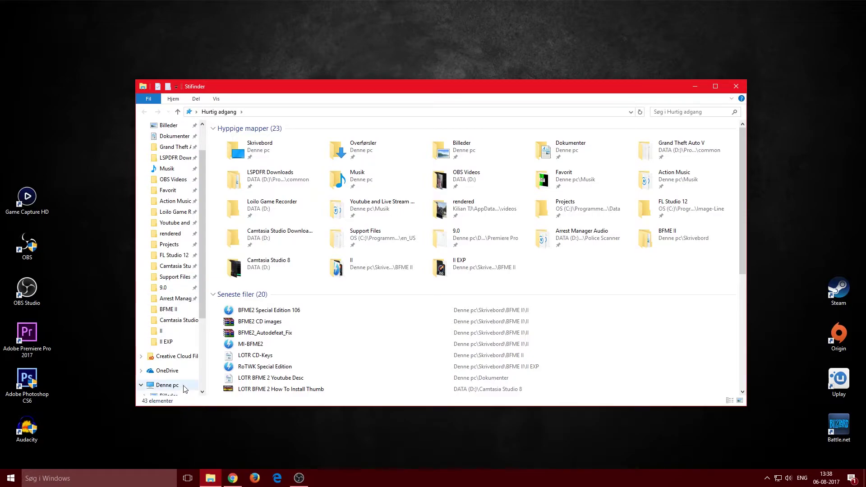
pyautogui.doubleClick(334, 213)
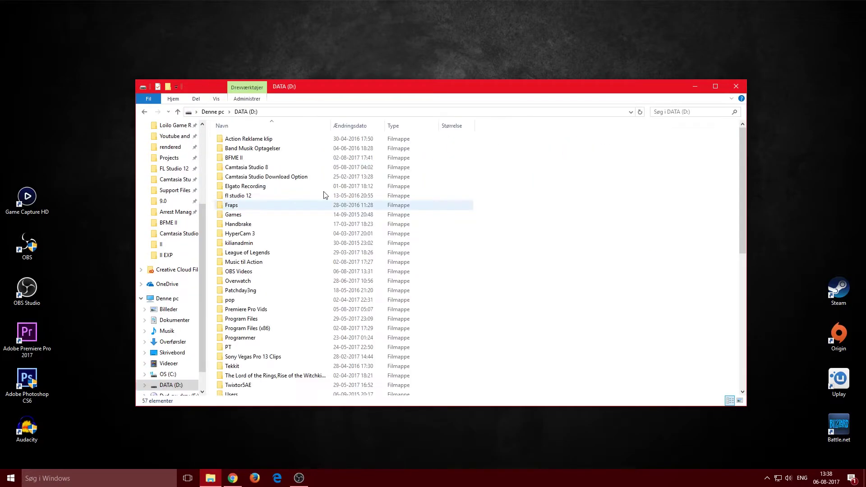
pyautogui.doubleClick(248, 158)
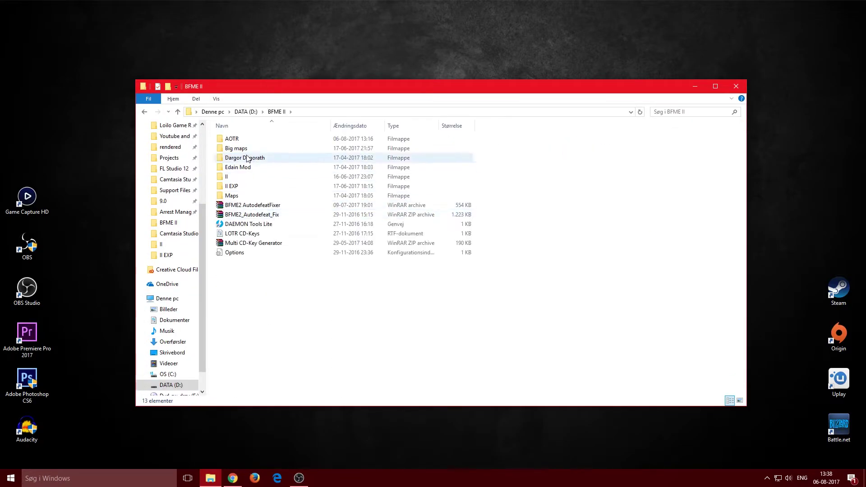
pyautogui.doubleClick(230, 140)
pyautogui.click(271, 150)
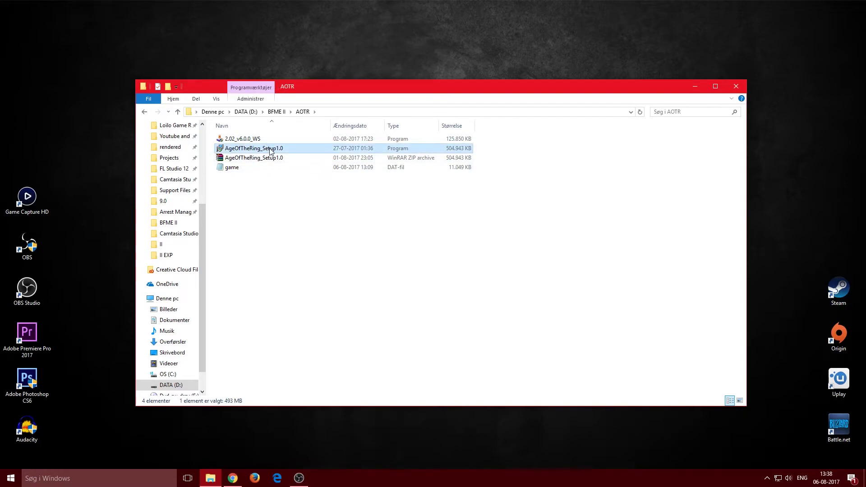
pyautogui.doubleClick(270, 149)
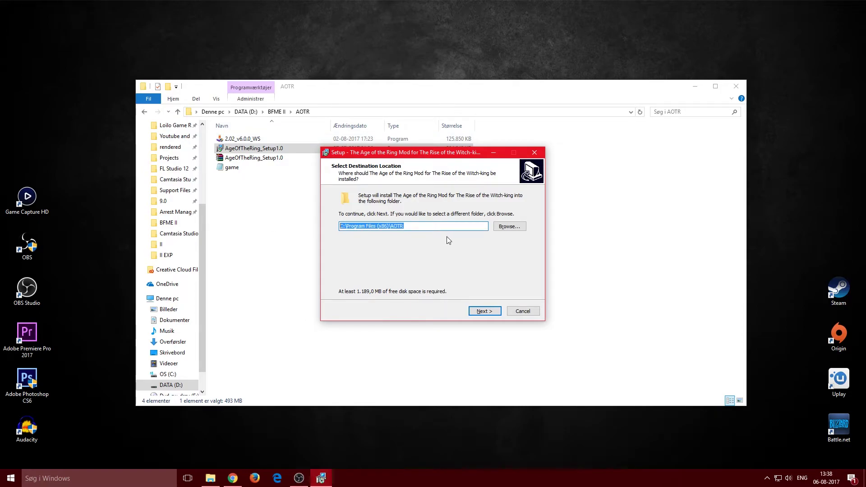
# Step: Accept the C:\Program Files (x86)\AOTR destination and Start Menu folder, then cancel setup with Ja
pyautogui.click(421, 228)
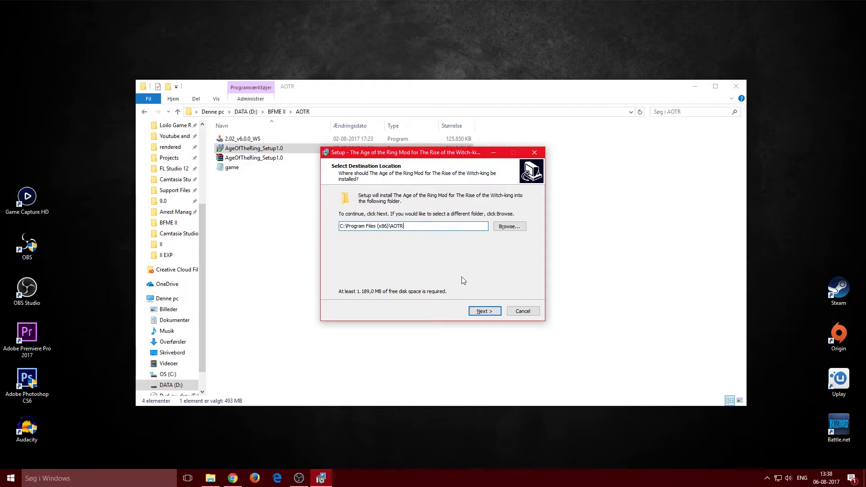
pyautogui.click(483, 312)
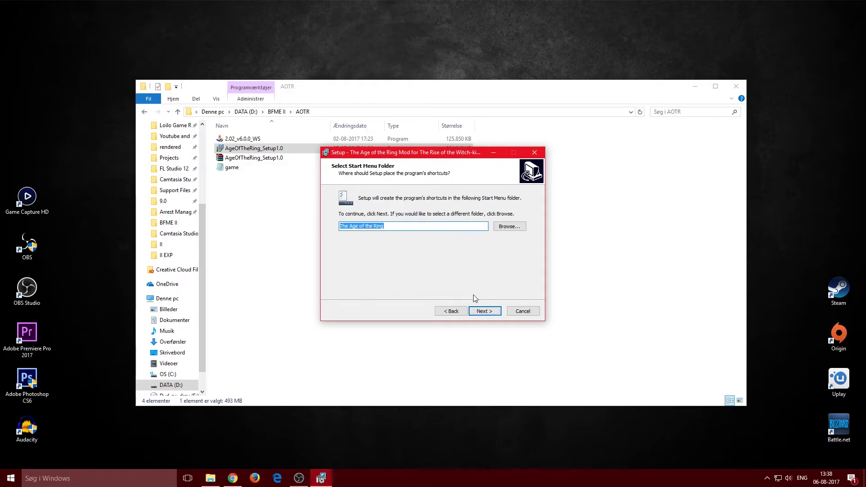
pyautogui.click(483, 311)
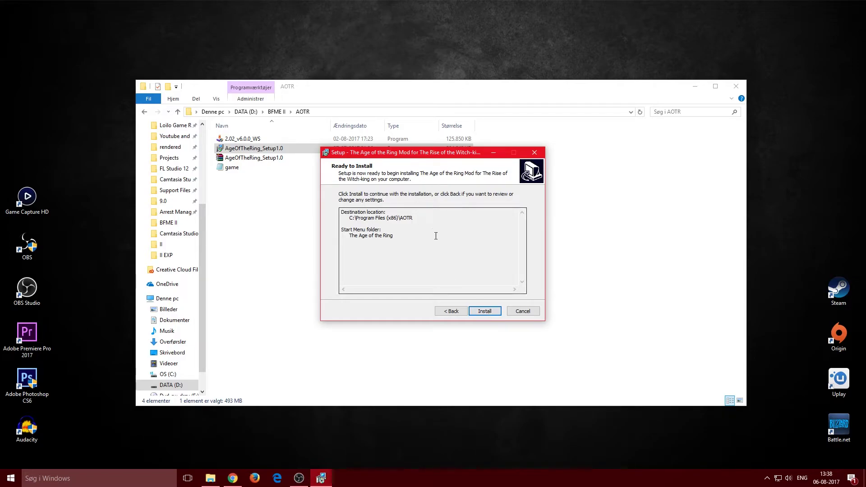
pyautogui.click(523, 313)
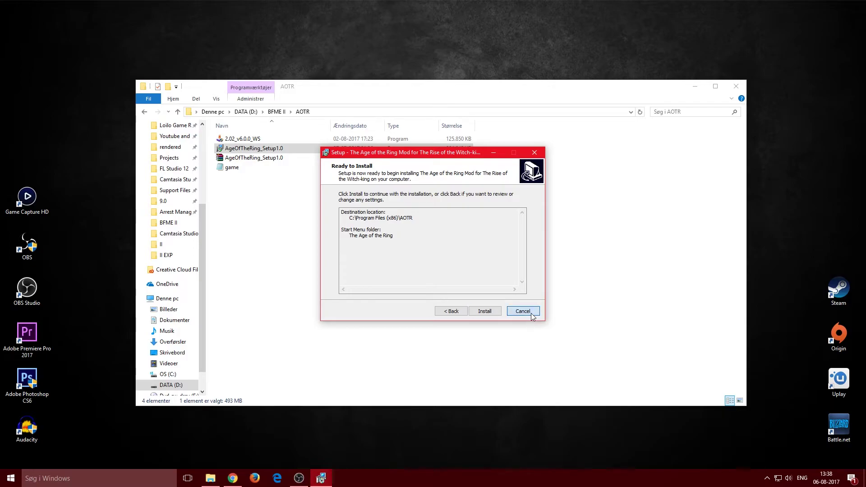
pyautogui.click(470, 280)
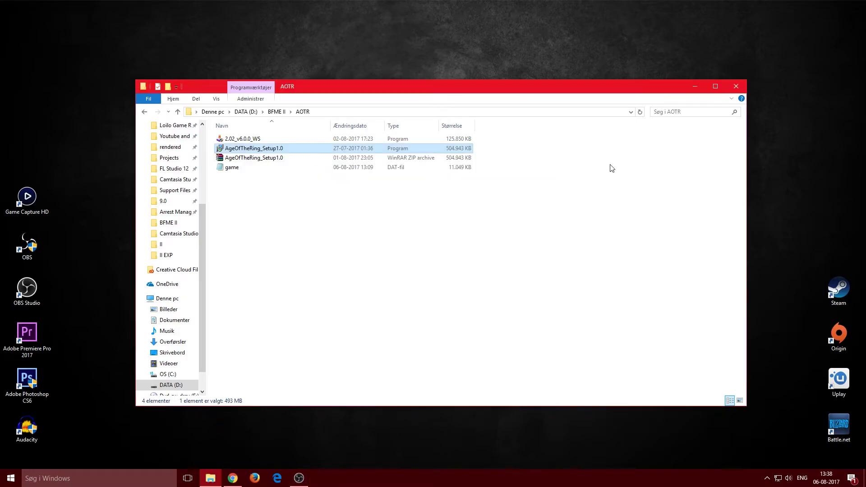
# Step: Minimize Explorer and search Windows for 'age of'
pyautogui.click(695, 86)
pyautogui.moveTo(464, 121)
pyautogui.mouseDown()
pyautogui.moveTo(271, 142)
pyautogui.moveTo(465, 122)
pyautogui.mouseUp()
pyautogui.click(421, 240)
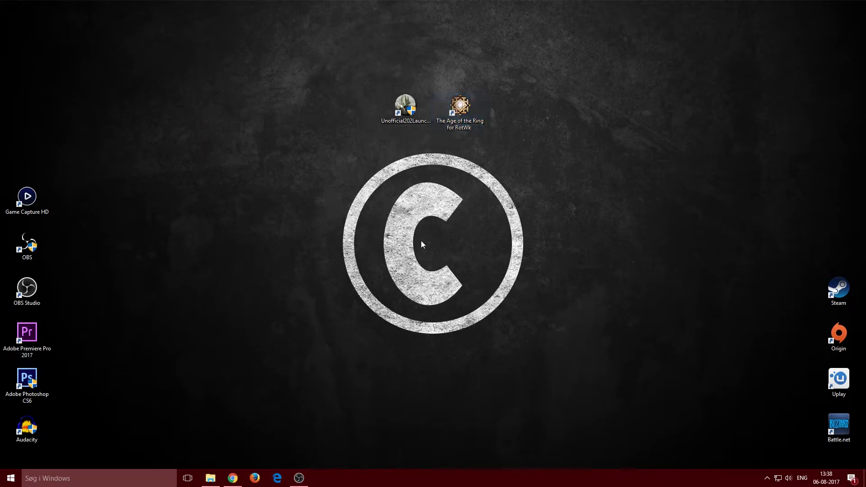
pyautogui.click(128, 478)
pyautogui.write('age of')
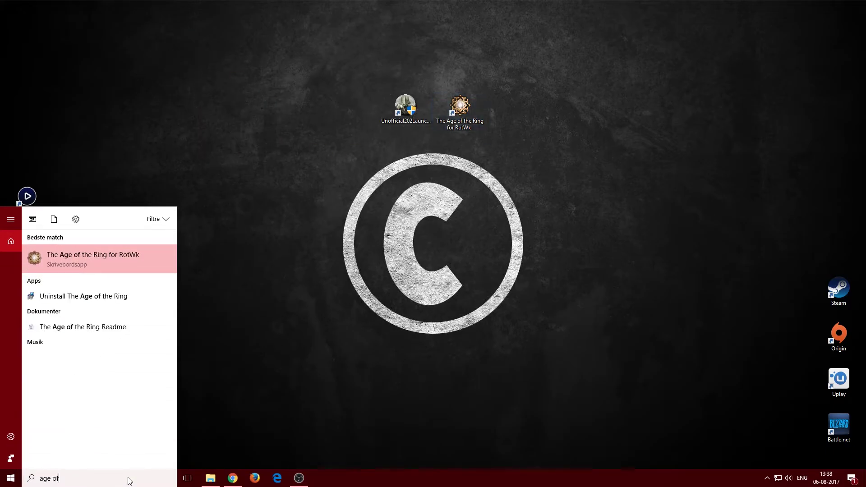
# Step: Open the Age of the Ring result's file location, inspect its shortcut, then close that folder
pyautogui.rightClick(98, 260)
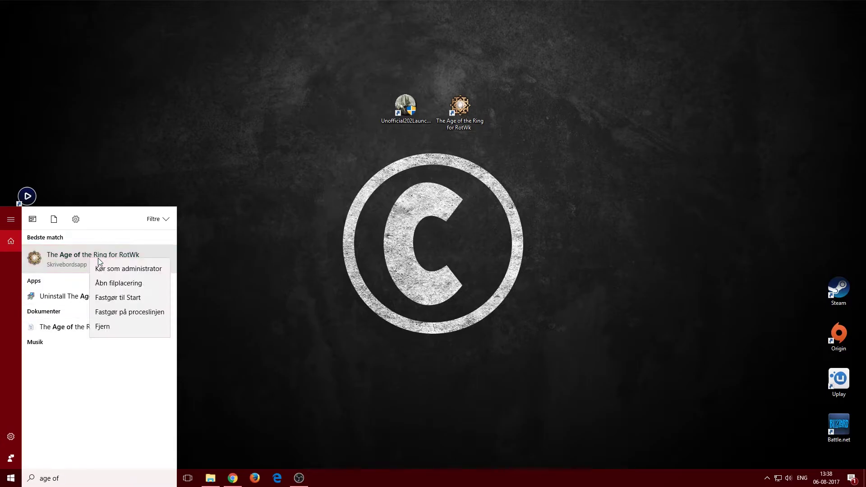
pyautogui.rightClick(65, 262)
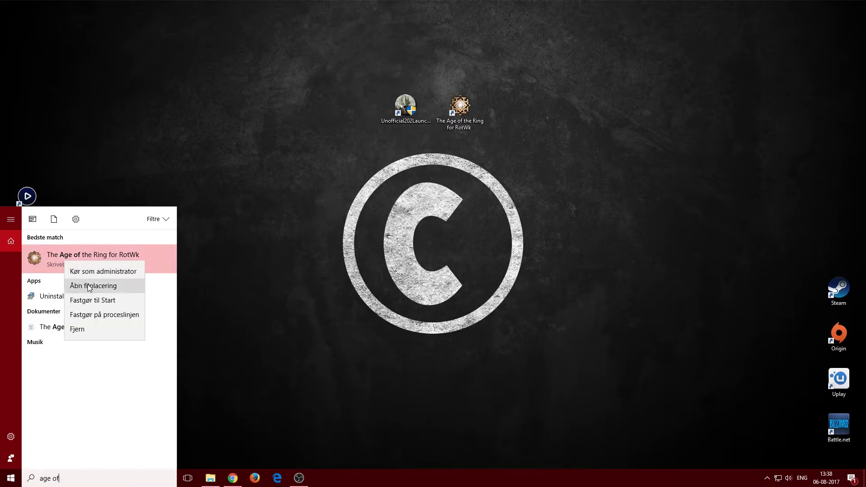
pyautogui.click(79, 286)
pyautogui.click(306, 152)
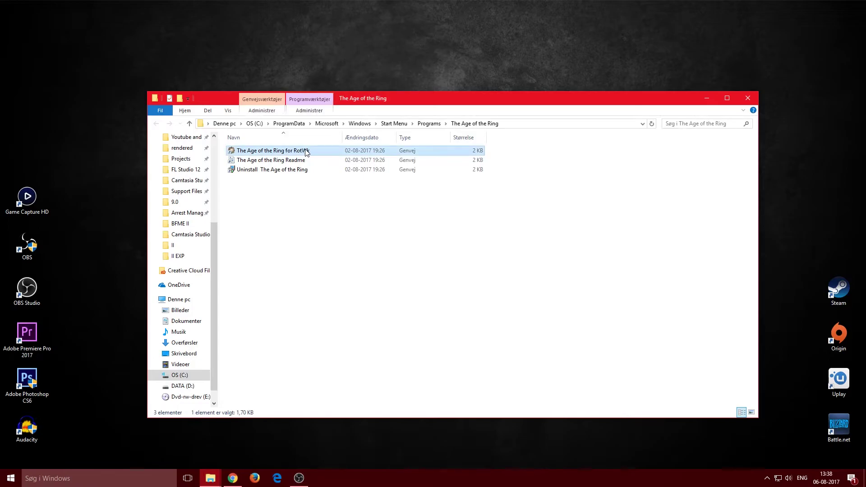
pyautogui.rightClick(306, 152)
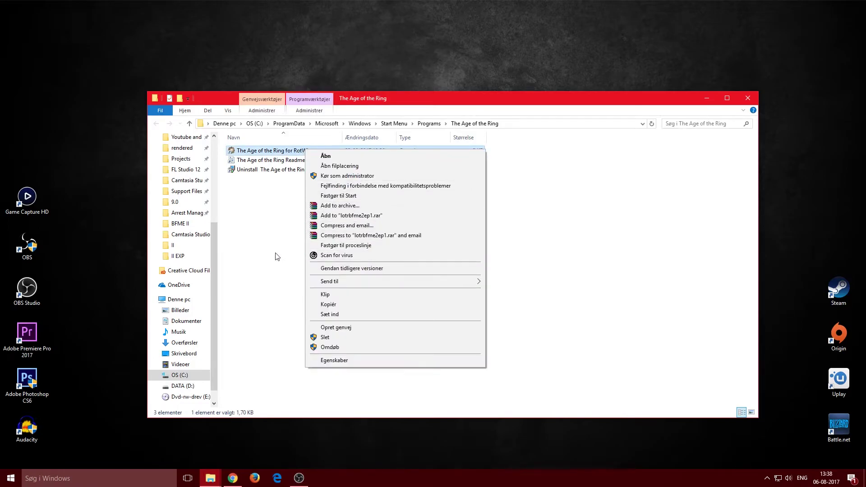
pyautogui.click(46, 29)
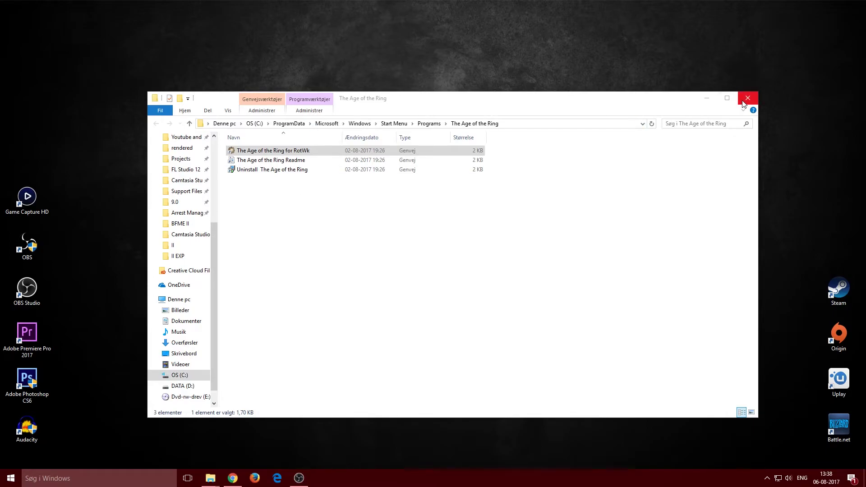
pyautogui.click(457, 257)
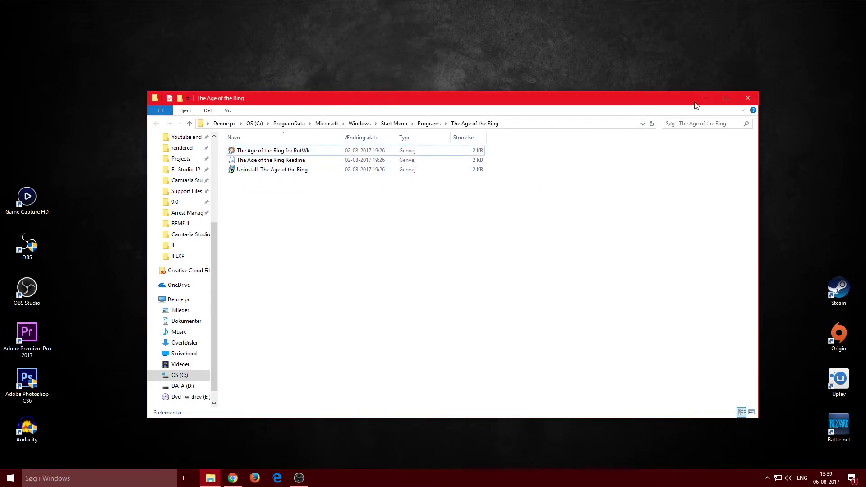
pyautogui.click(748, 98)
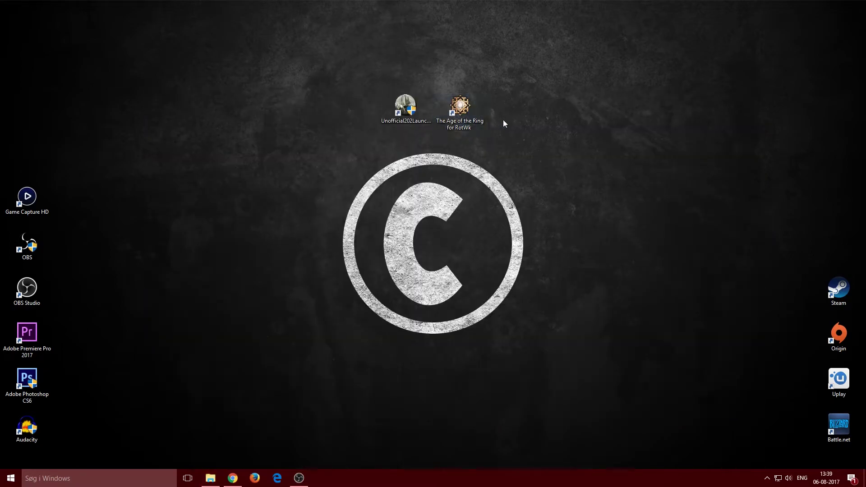
# Step: Launch The Age of the Ring for RotWk from its desktop shortcut, then QUIT from the main menu
pyautogui.click(465, 107)
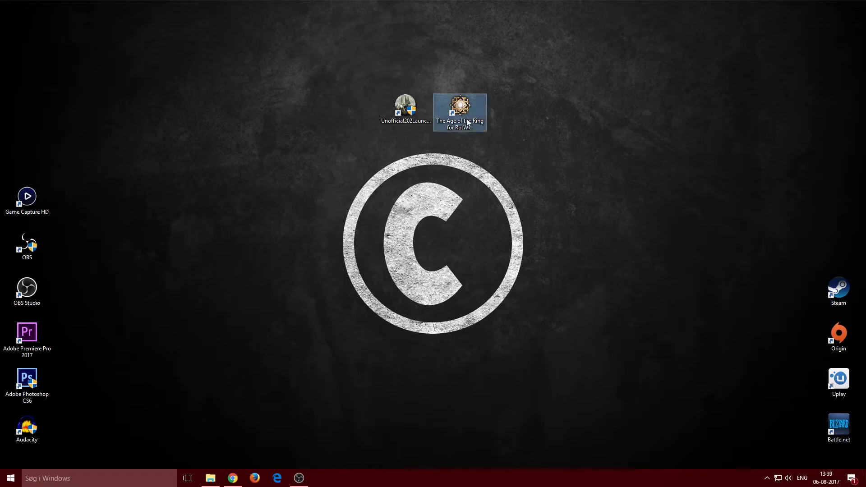
pyautogui.doubleClick(465, 107)
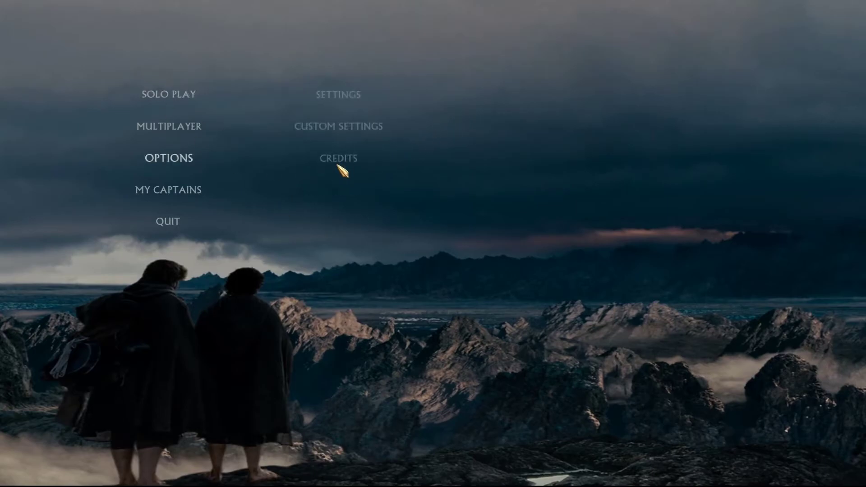
pyautogui.moveTo(202, 96)
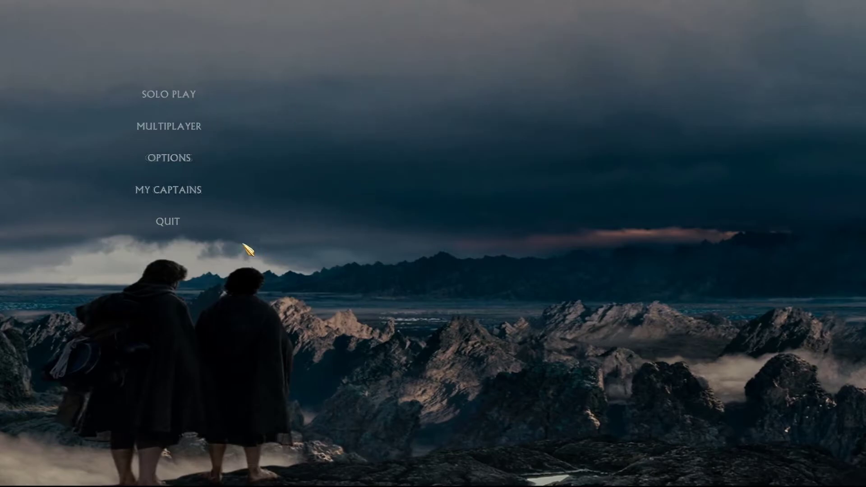
pyautogui.click(179, 223)
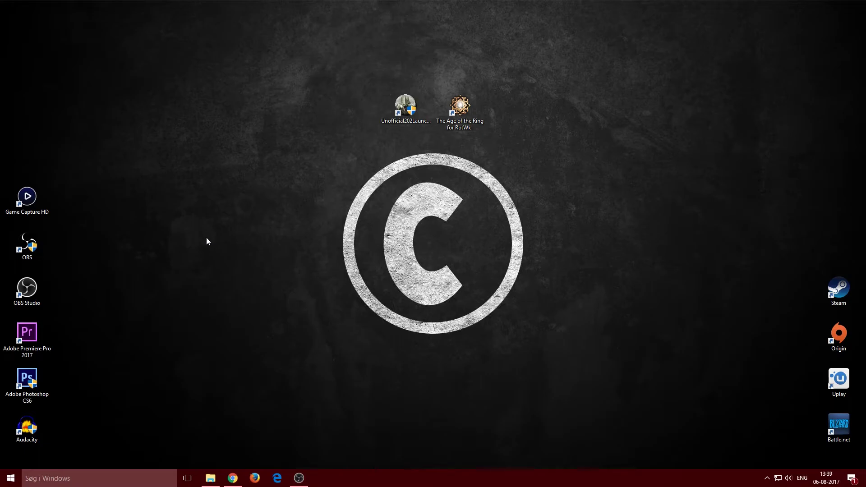
# Step: Close the GameReplays RotWK patch tab and the Revora registration tab, leaving the Downloads page
pyautogui.click(233, 478)
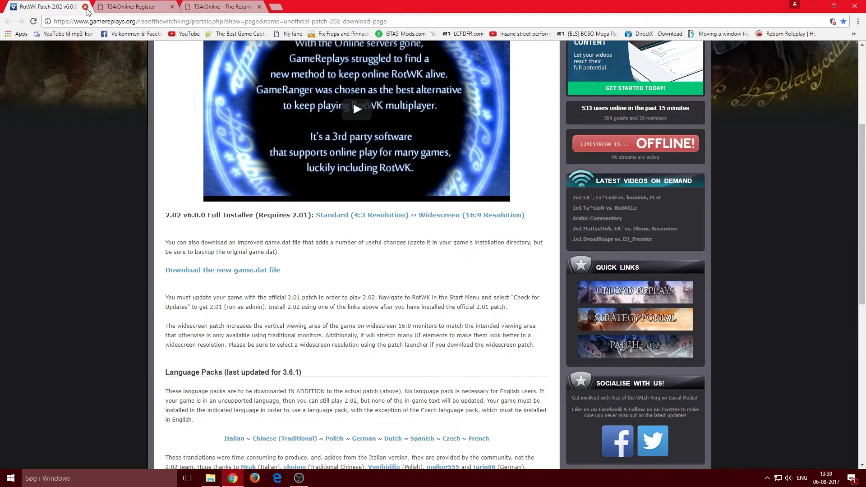
pyautogui.click(85, 6)
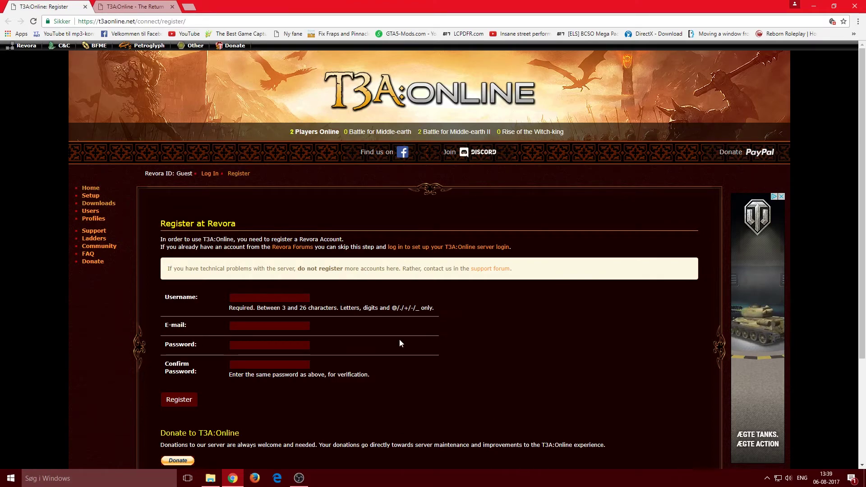
pyautogui.click(267, 297)
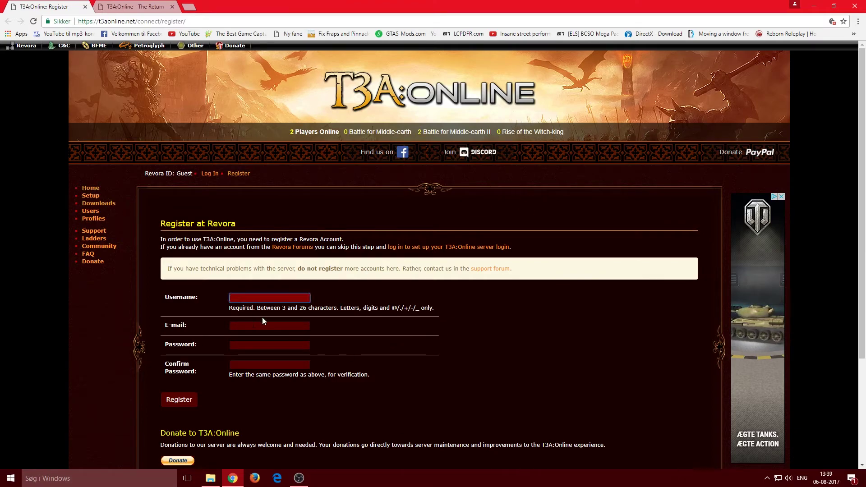
pyautogui.click(235, 326)
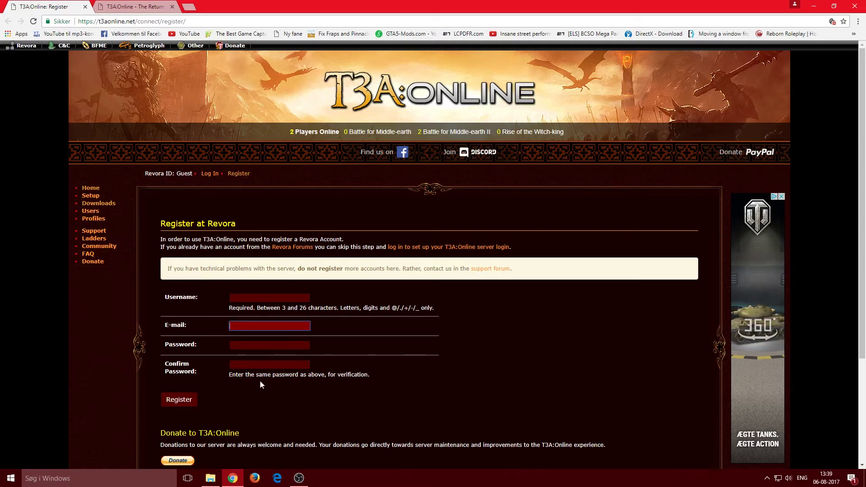
pyautogui.click(300, 339)
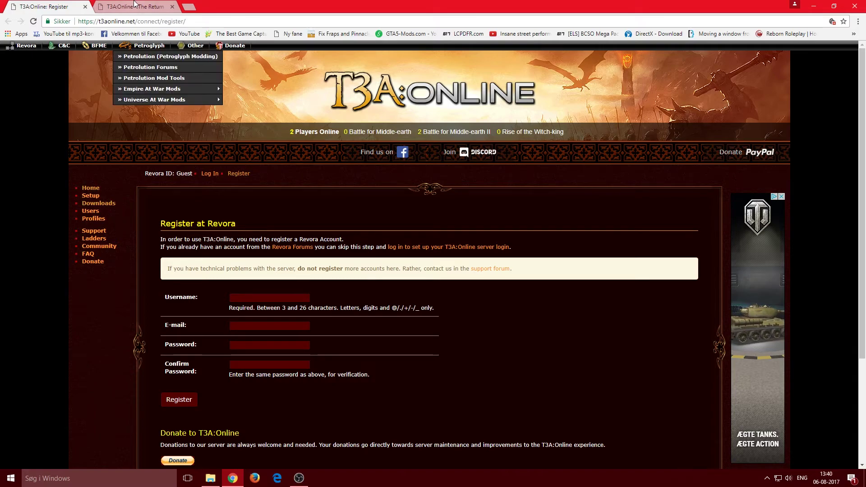
pyautogui.hotkey('ctrl', 'w')
# Step: Download T3AOnline_2.1.3.msi and open it from the download bar
pyautogui.scroll(-2, 489, 269)
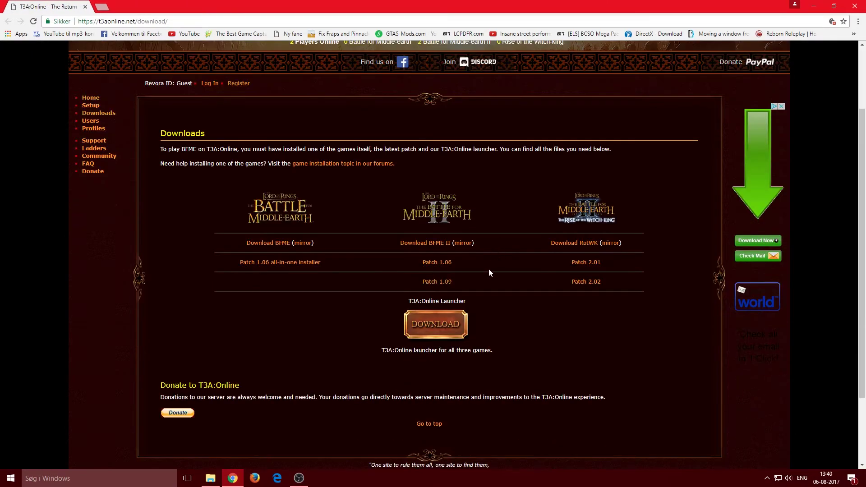
pyautogui.click(428, 330)
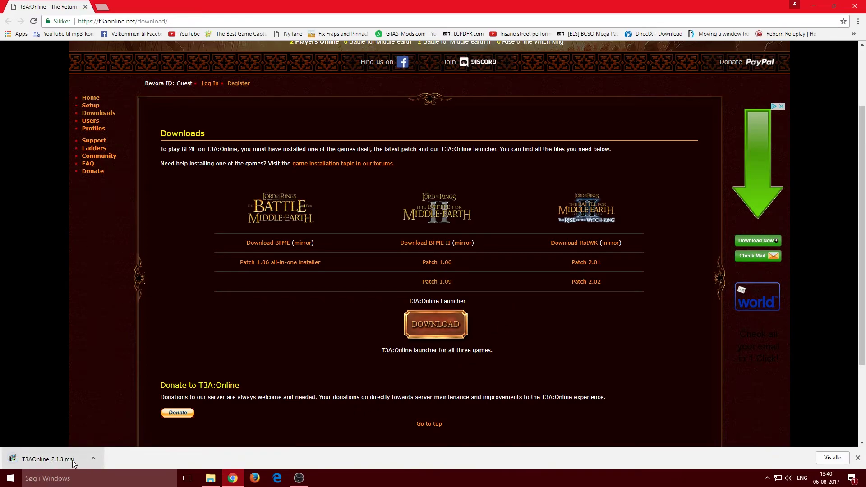
pyautogui.click(72, 460)
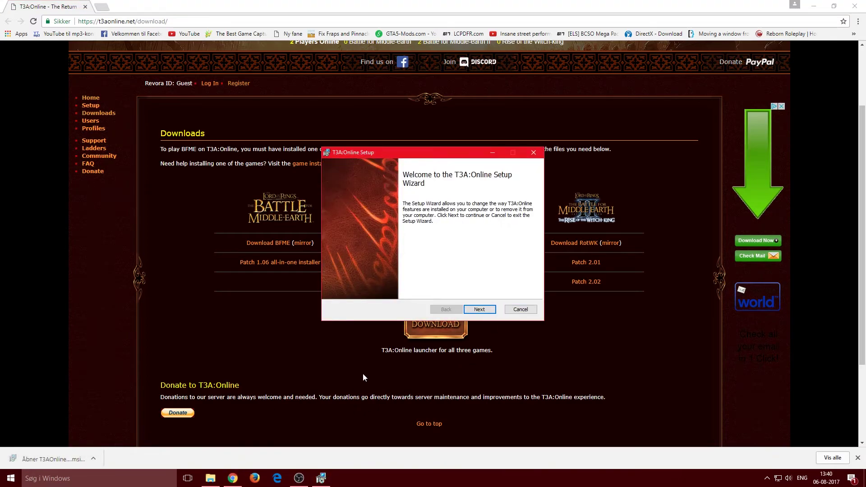
# Step: Cancel the T3A:Online Setup after the welcome page, confirm Yes and Finish, and minimize the browser
pyautogui.click(479, 311)
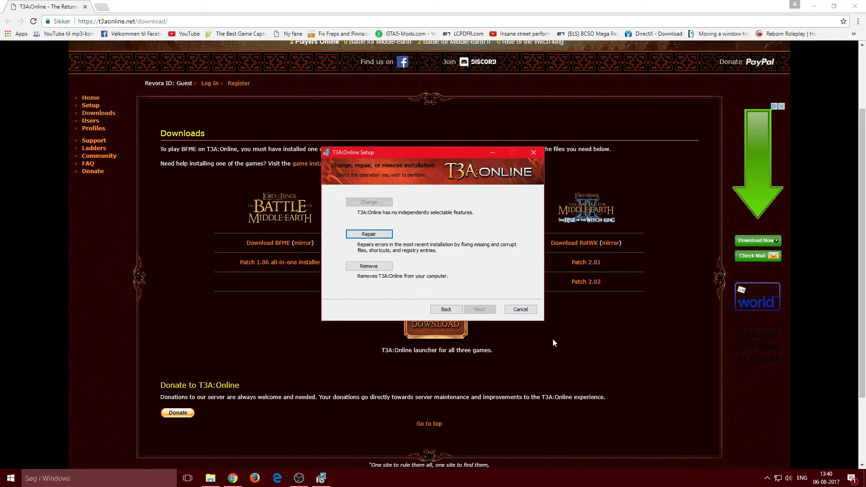
pyautogui.click(520, 310)
pyautogui.click(414, 253)
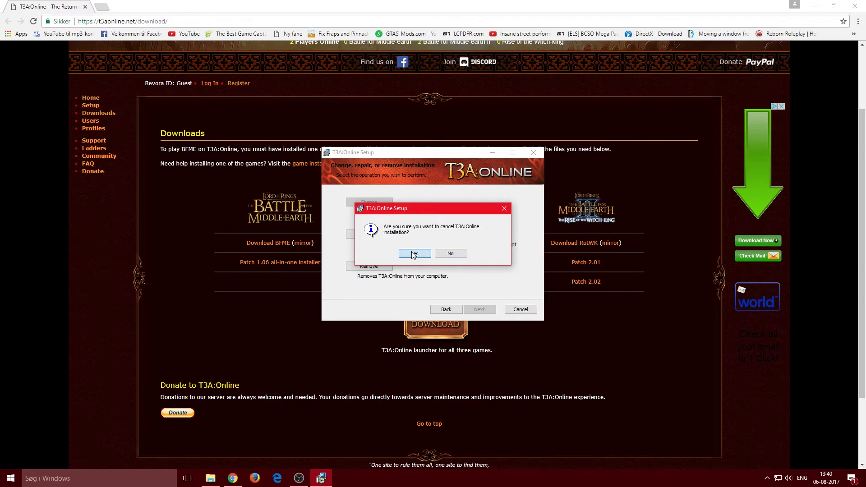
pyautogui.click(519, 310)
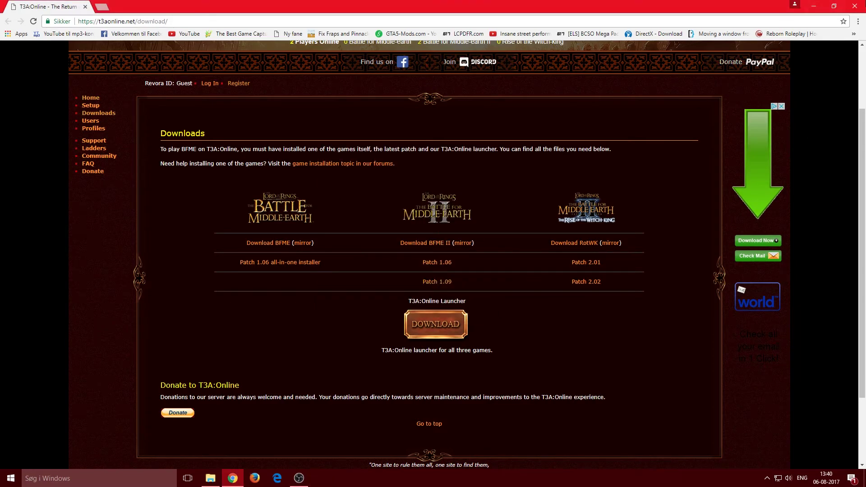
pyautogui.click(855, 6)
# Step: Move the T3A Online shortcut beside the other game shortcuts and select it
pyautogui.moveTo(27, 18); pyautogui.dragTo(361, 117)
pyautogui.click(354, 143)
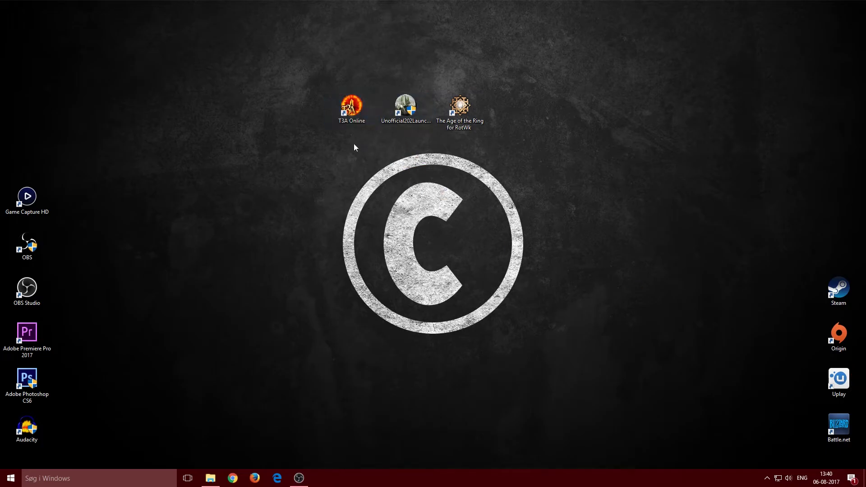
pyautogui.click(350, 113)
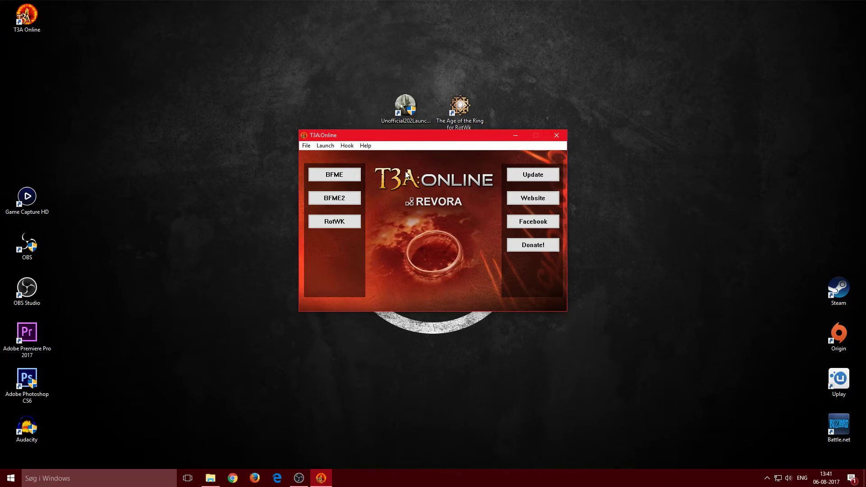
# Step: In the T3A:Online launcher, keep RotWK as the hooked game and launch Rise of the Witch-King
pyautogui.moveTo(428, 138); pyautogui.dragTo(439, 147)
pyautogui.click(357, 153)
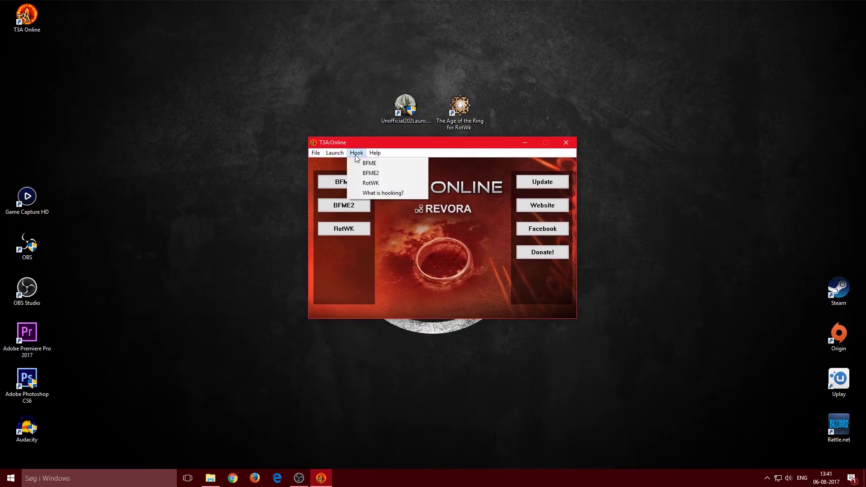
pyautogui.click(390, 185)
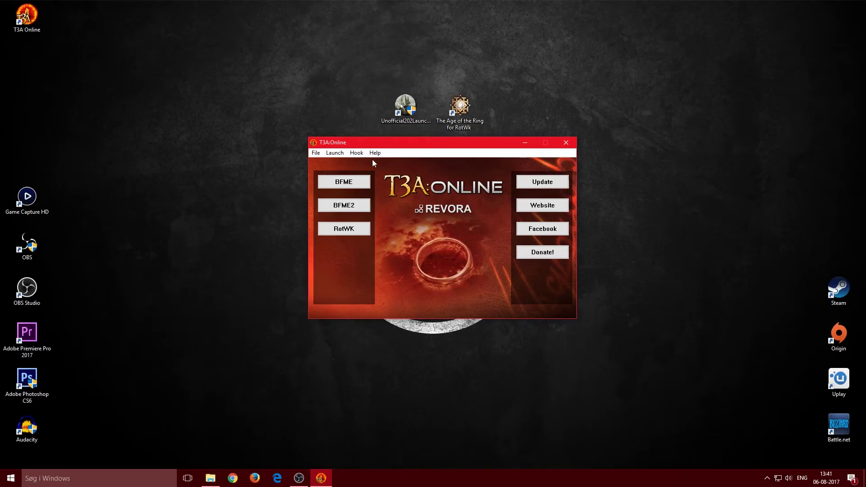
pyautogui.click(357, 153)
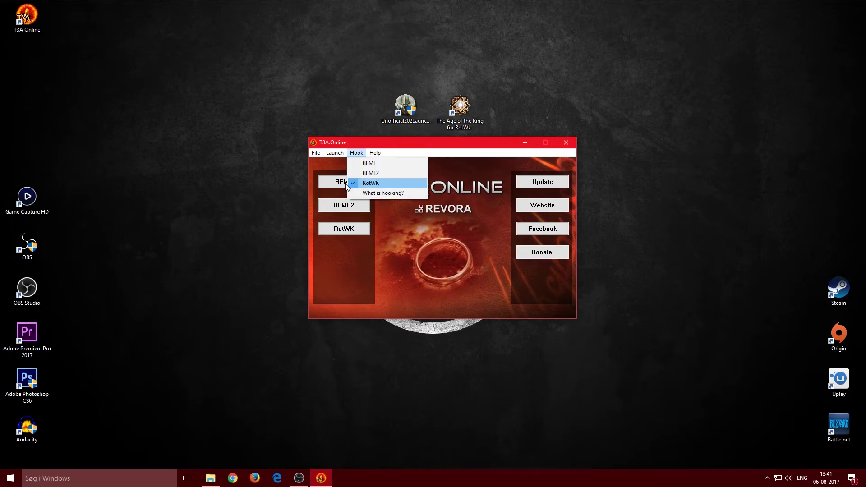
pyautogui.click(421, 231)
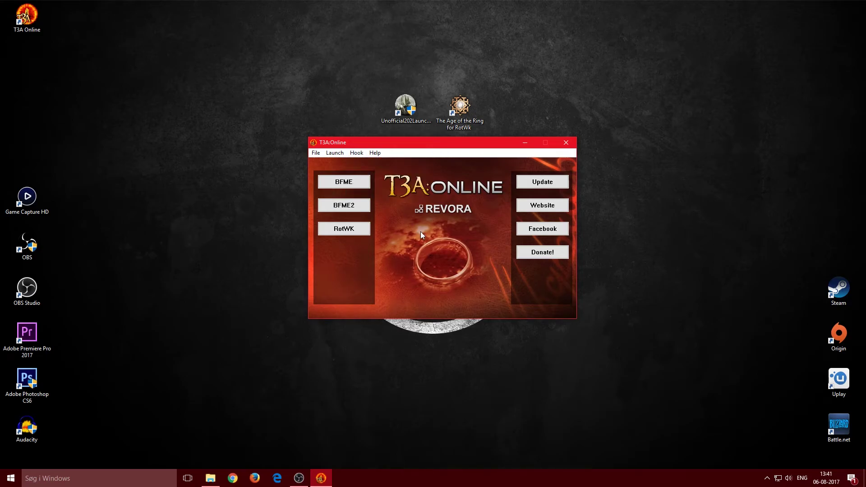
pyautogui.click(339, 230)
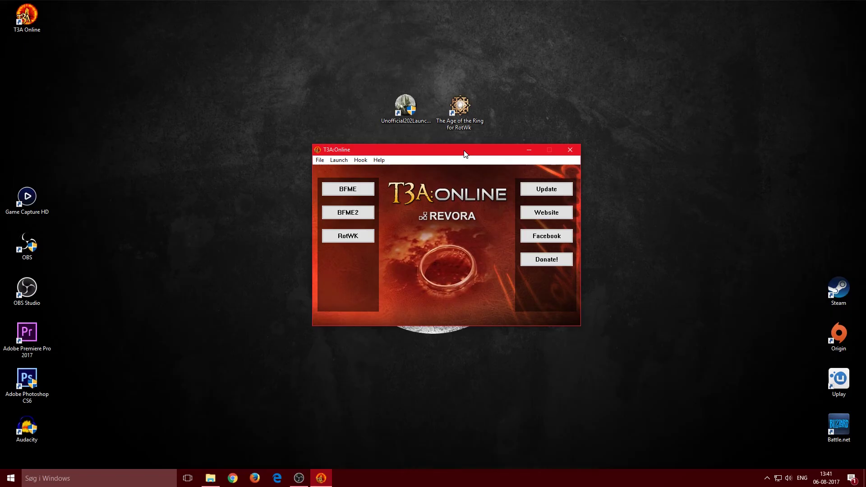
# Step: Check the hooked game, then close the T3A:Online launcher
pyautogui.moveTo(325, 150); pyautogui.dragTo(315, 161)
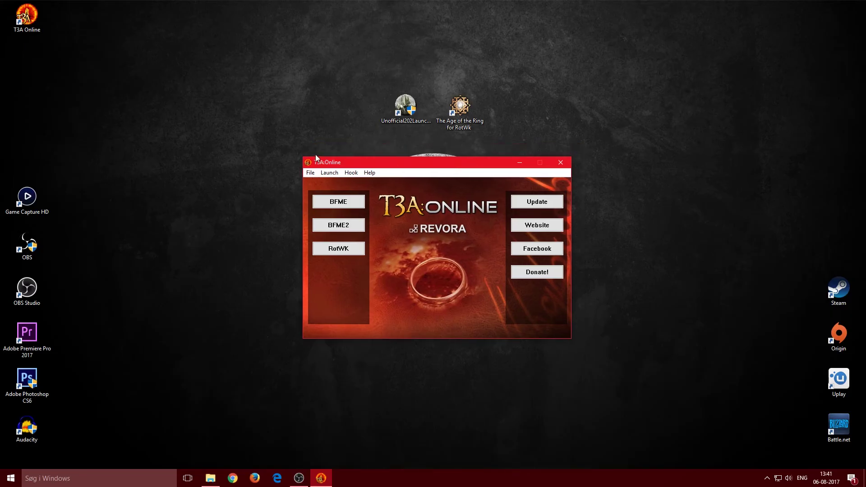
pyautogui.click(351, 174)
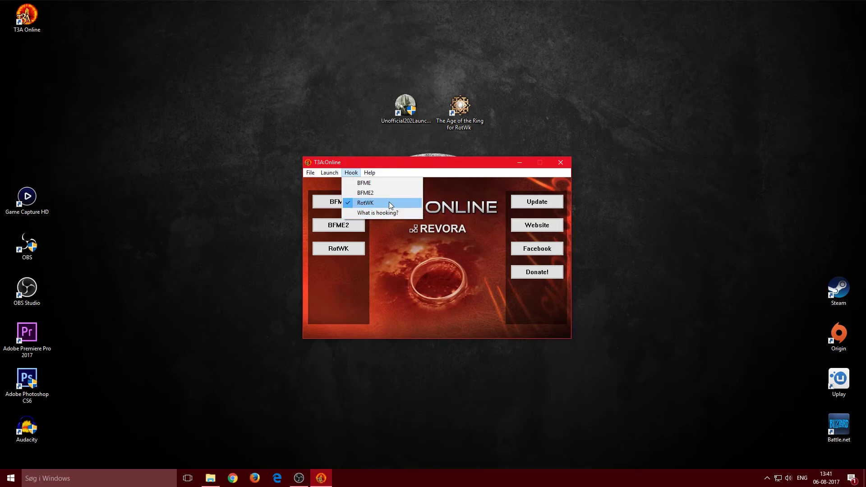
pyautogui.click(482, 162)
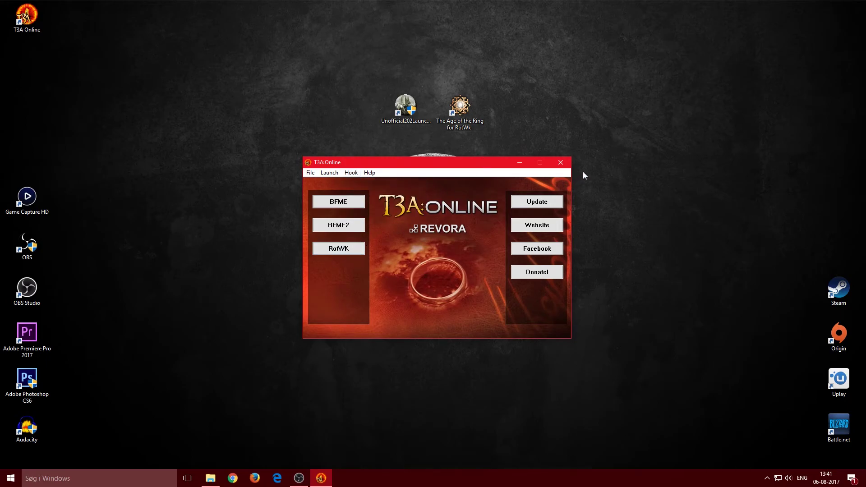
pyautogui.click(561, 163)
# Step: Start The Age of the Ring for RotWk shortcut and launch RotWK with the mod through the launcher
pyautogui.click(462, 108)
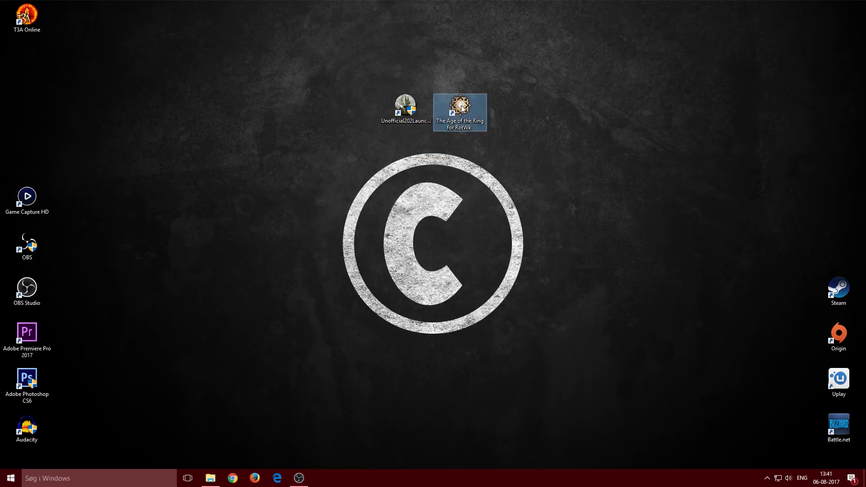
pyautogui.doubleClick(463, 108)
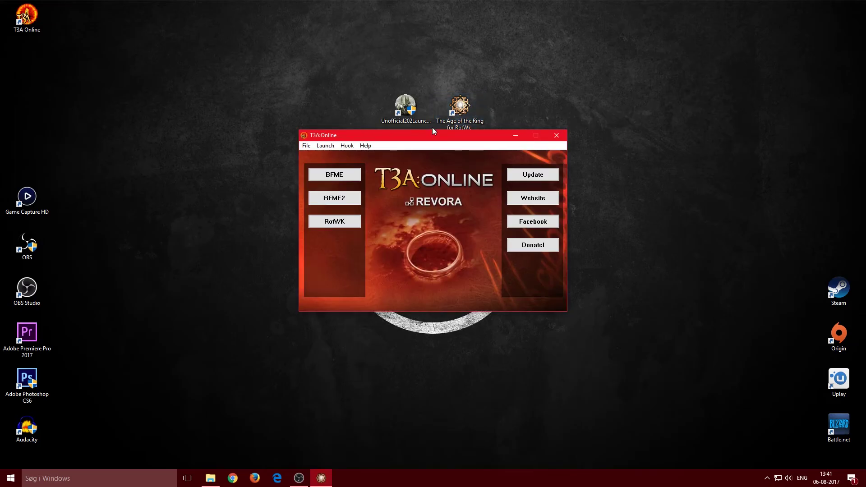
pyautogui.click(354, 142)
pyautogui.click(353, 142)
pyautogui.click(329, 218)
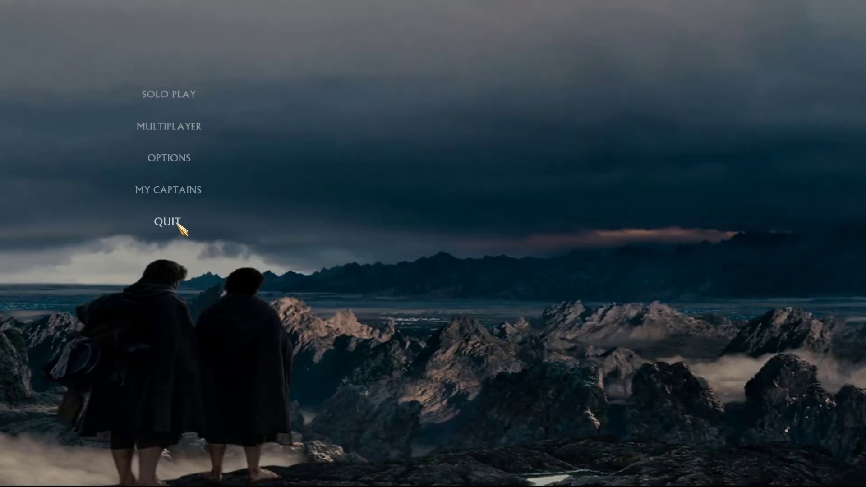
# Step: QUIT The Age of the Ring, close the T3A:Online window, and drag its shortcut beside the others
pyautogui.click(179, 226)
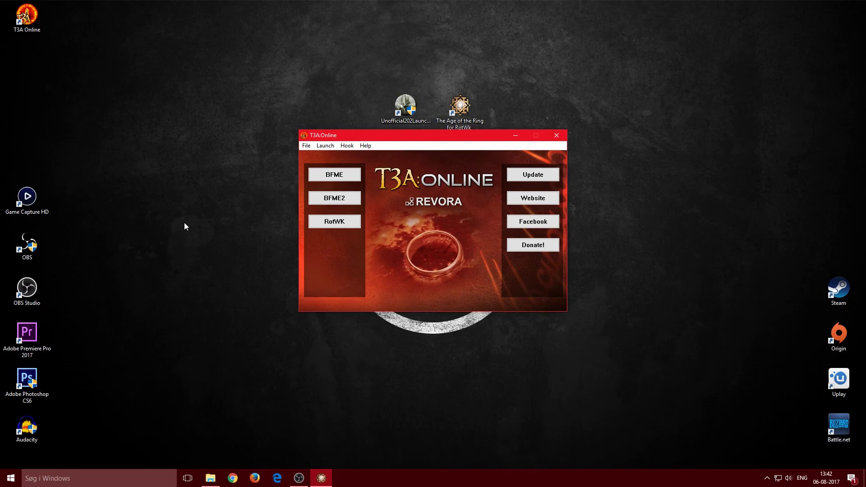
pyautogui.click(553, 136)
pyautogui.moveTo(9, 16); pyautogui.dragTo(347, 116)
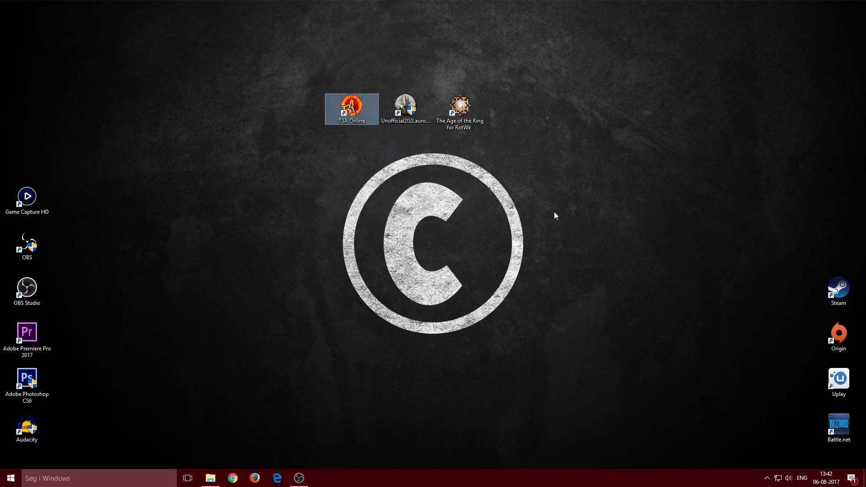